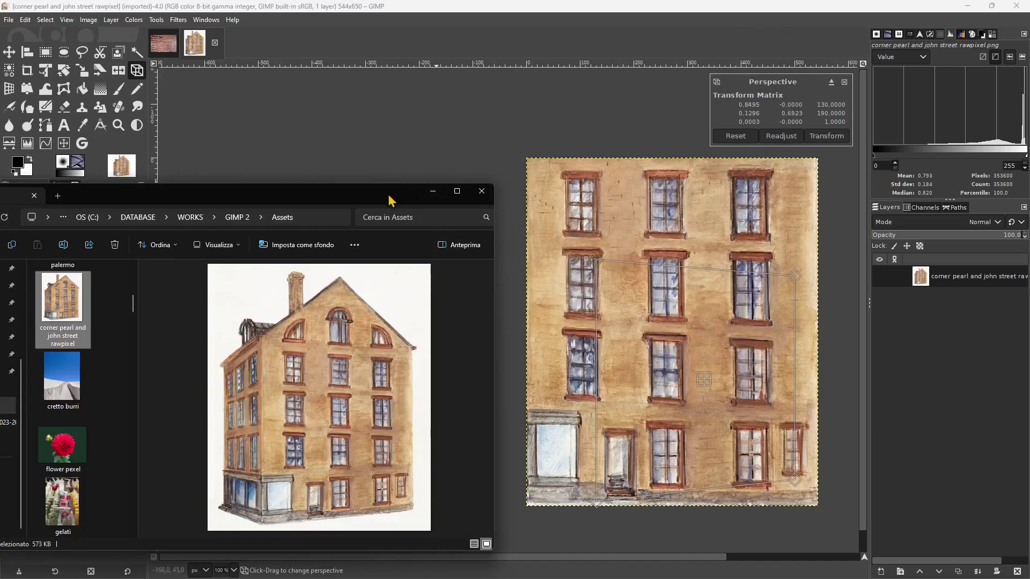
Step: Close the File Explorer window that covers the GIMP canvas
left_click_drag(400, 199, 402, 189)
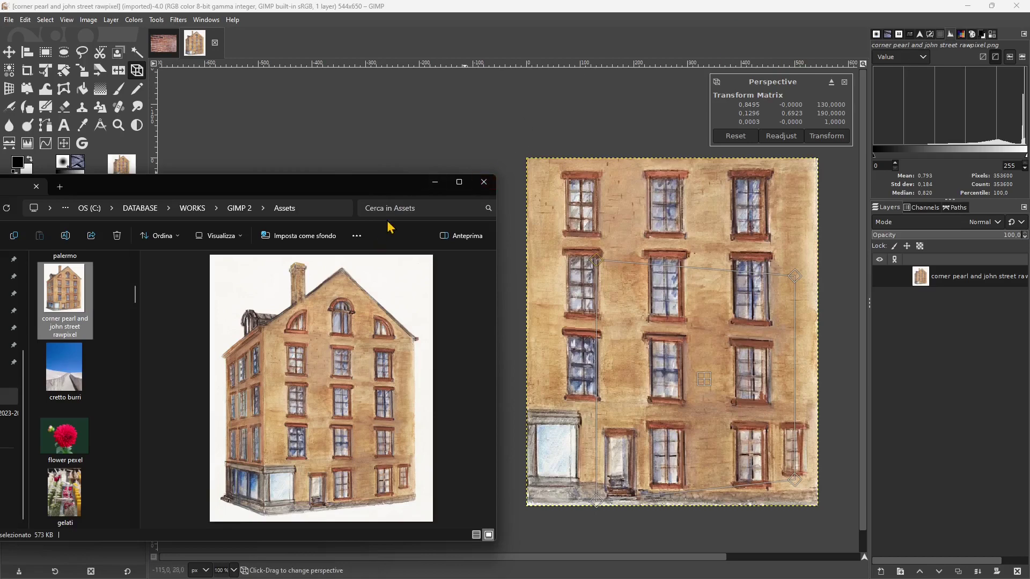
left_click(484, 182)
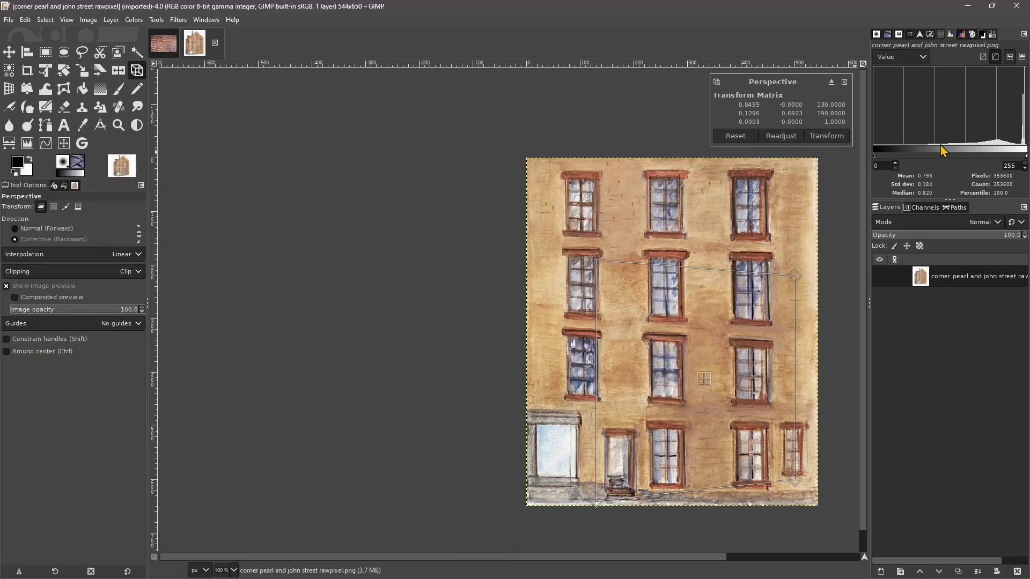
Step: Bring the browser forward and scroll the rawpixel watercolor page
key("alt+Tab")
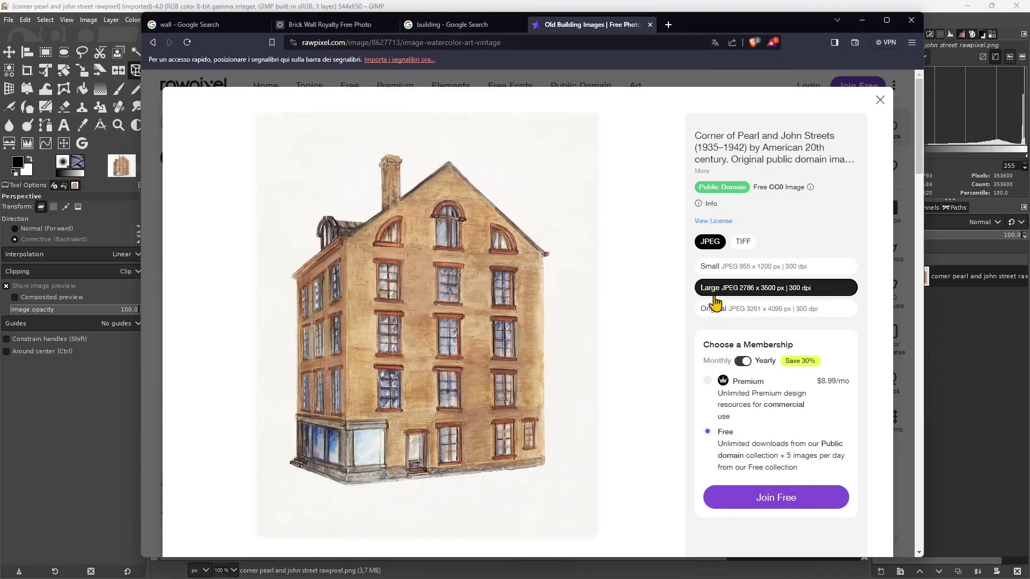
scroll(468, 375, "down", 3)
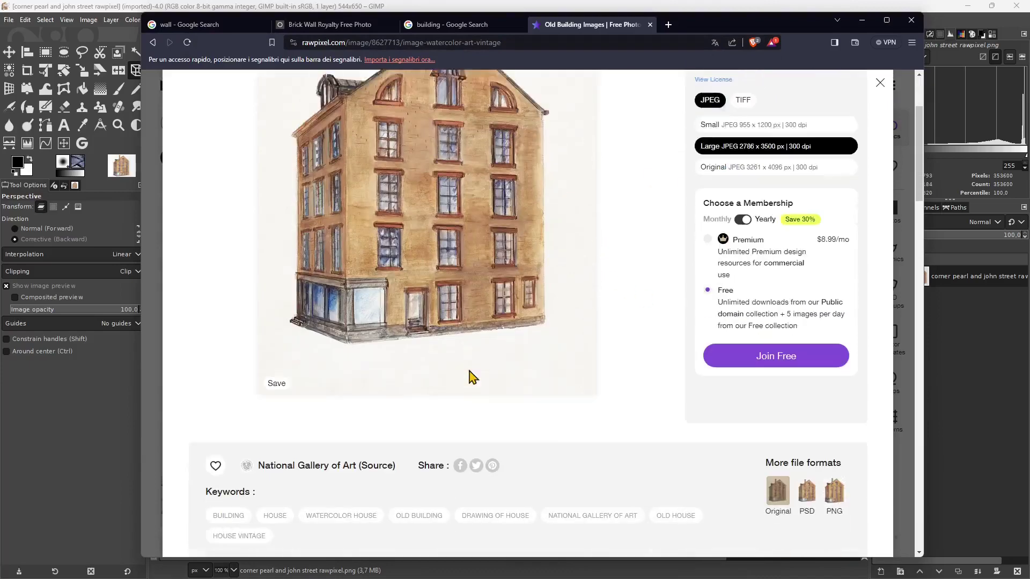
scroll(416, 389, "up", 1)
scroll(427, 391, "down", 2)
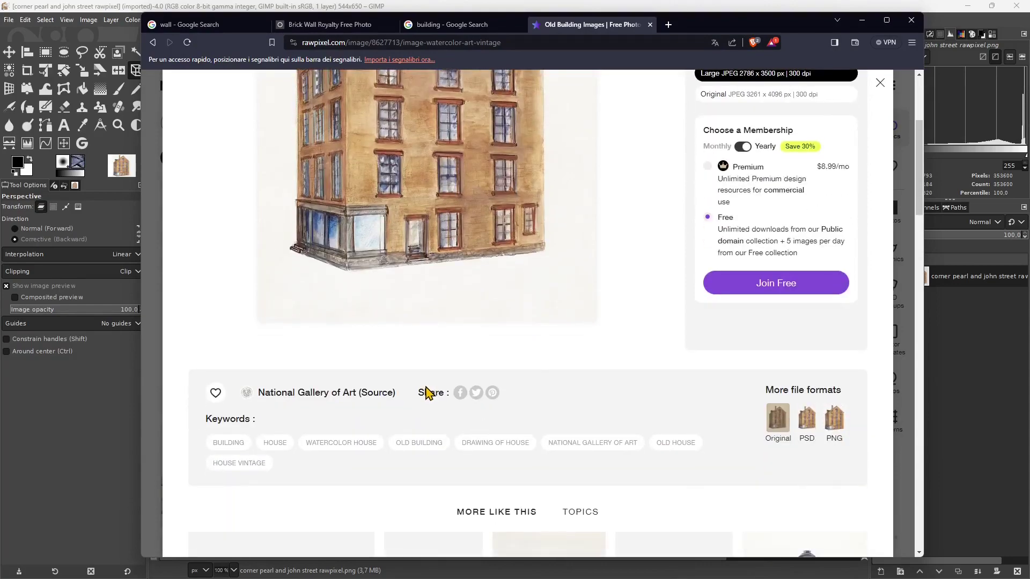
scroll(429, 389, "up", 3)
Step: Browse the Creative Commons 'building' Google Images results with the watercolor preview open
left_click(445, 25)
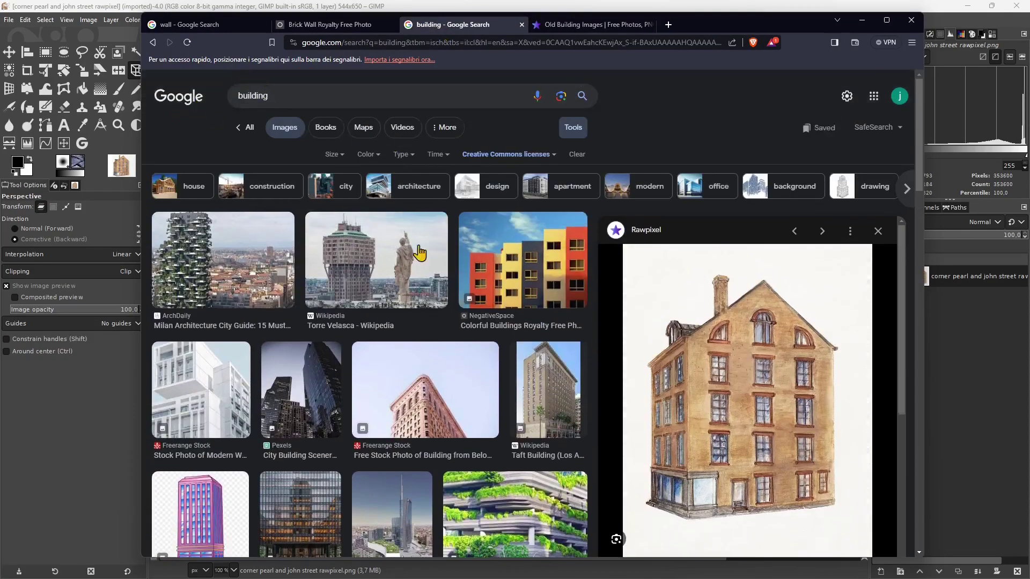
scroll(414, 246, "down", 2)
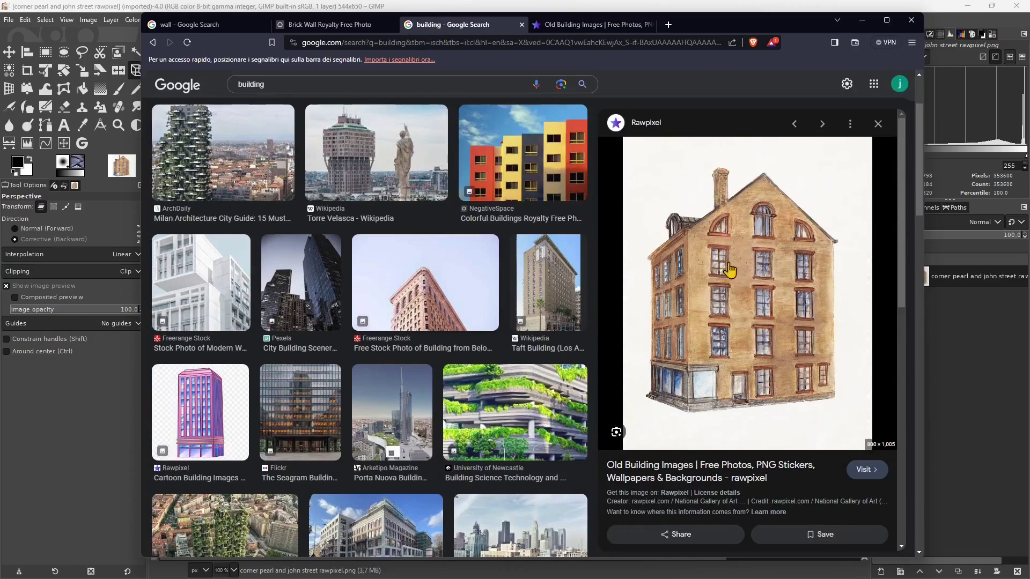
scroll(719, 279, "down", 3)
scroll(387, 353, "down", 3)
scroll(386, 353, "down", 3)
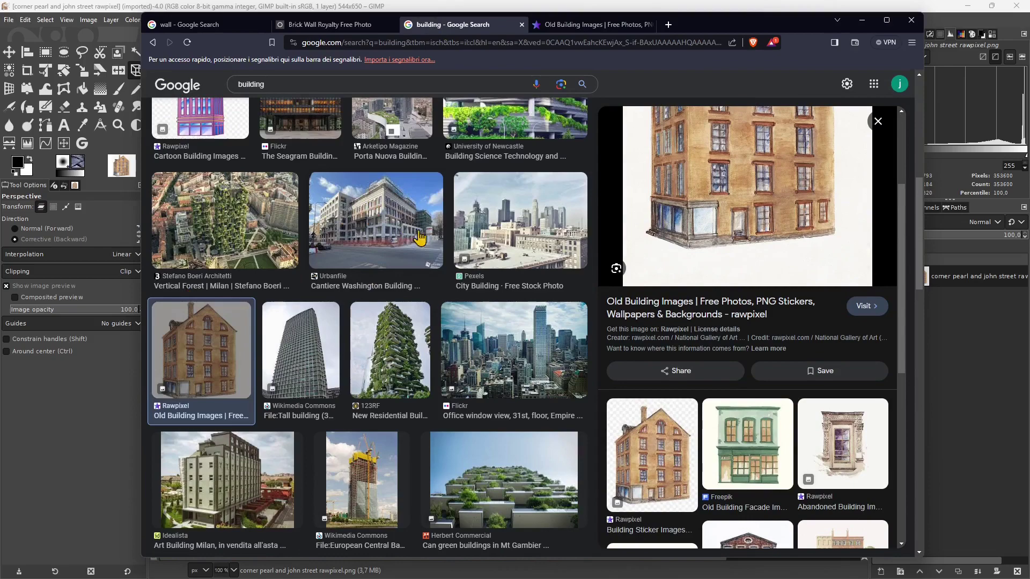
scroll(352, 367, "down", 3)
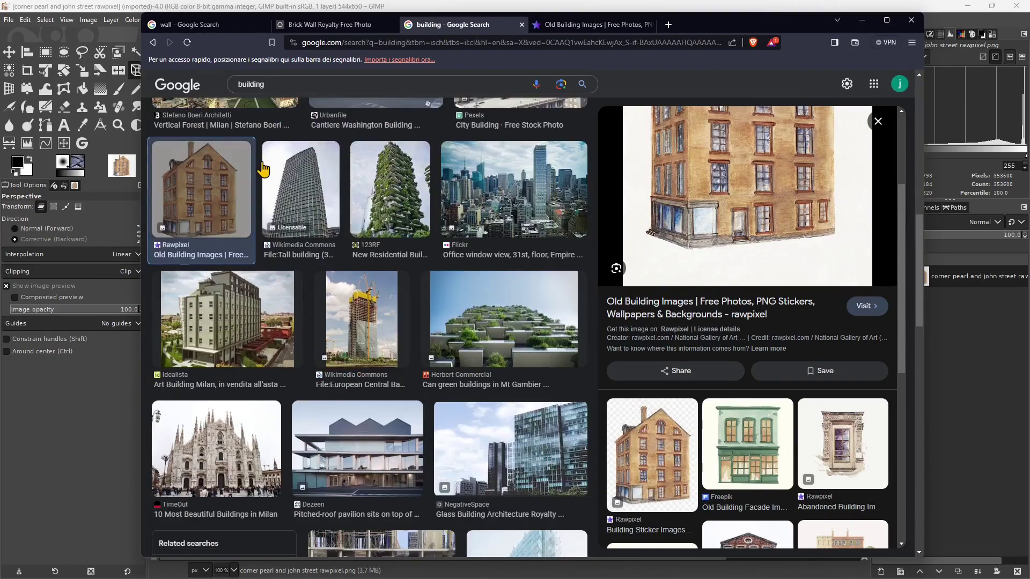
scroll(387, 230, "down", 4)
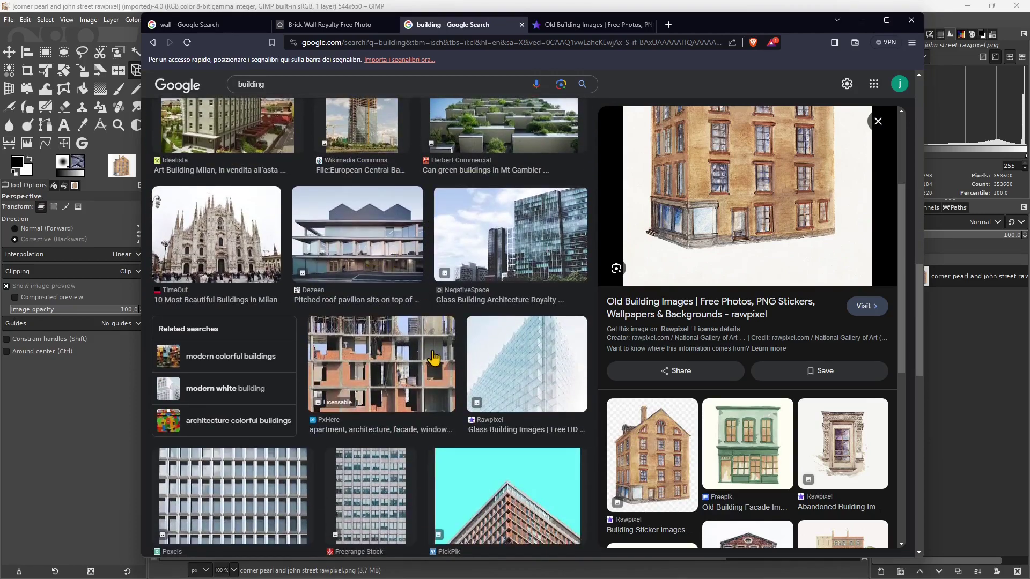
scroll(433, 358, "down", 5)
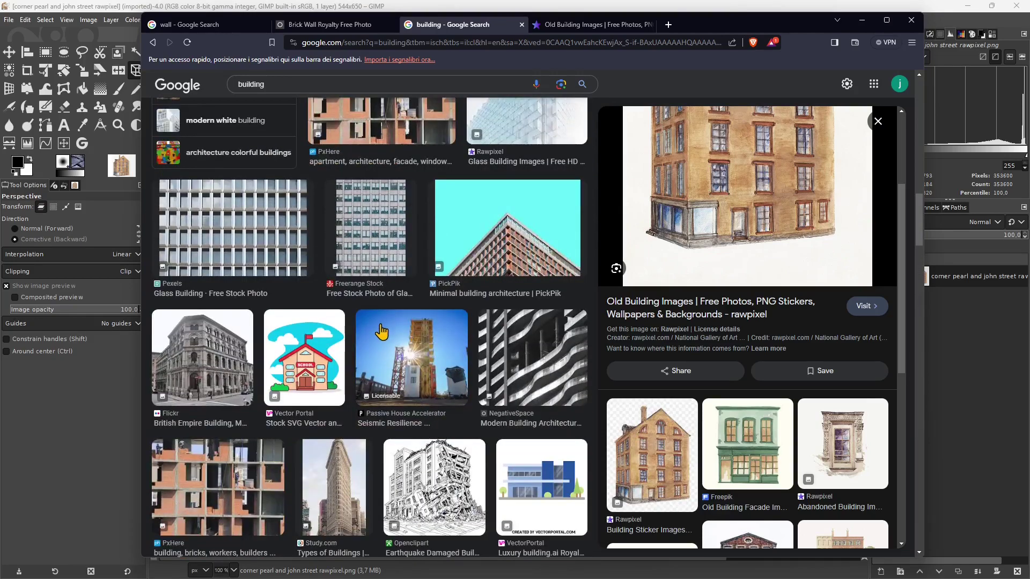
scroll(379, 335, "down", 4)
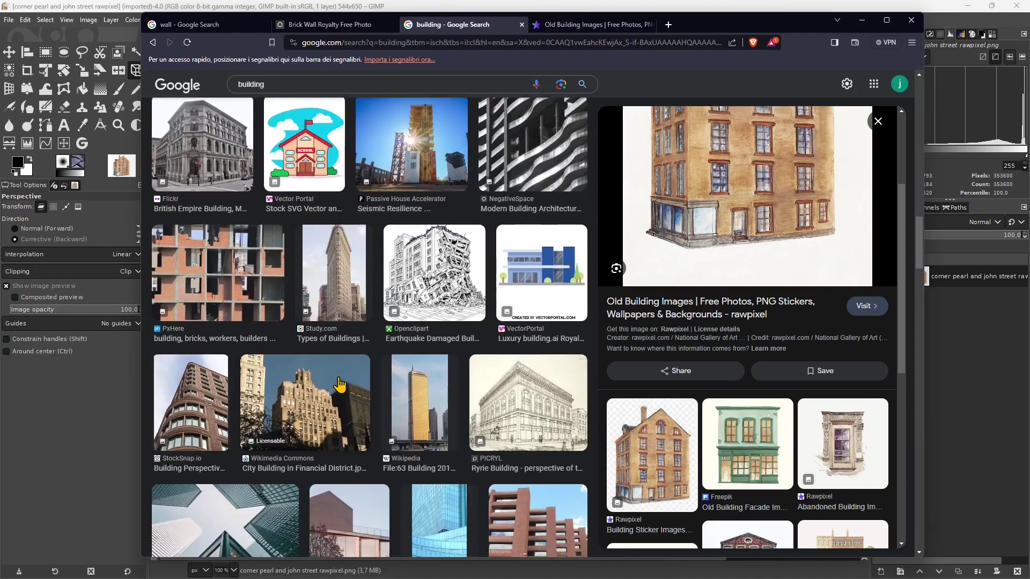
scroll(345, 385, "down", 5)
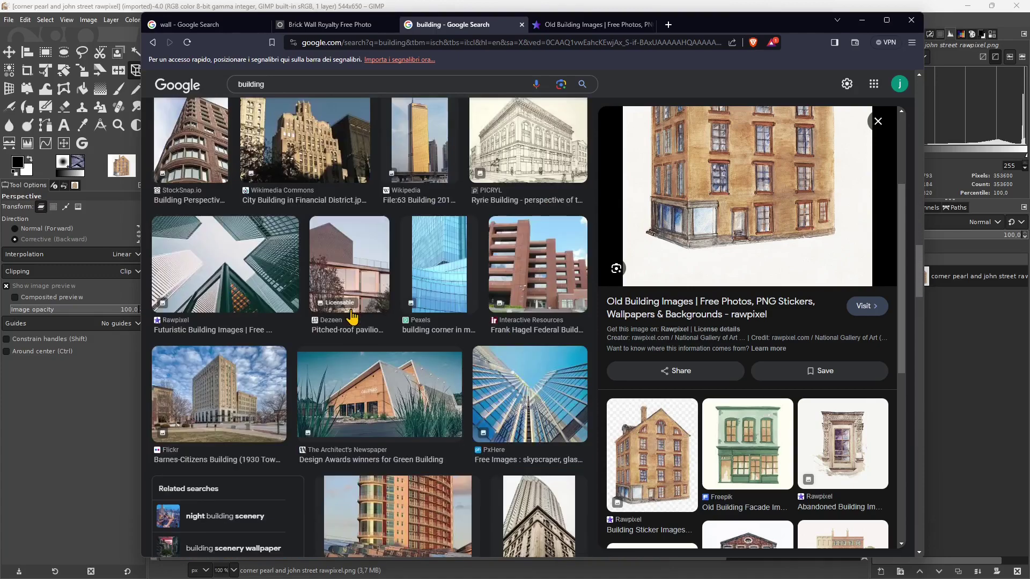
scroll(365, 322, "down", 3)
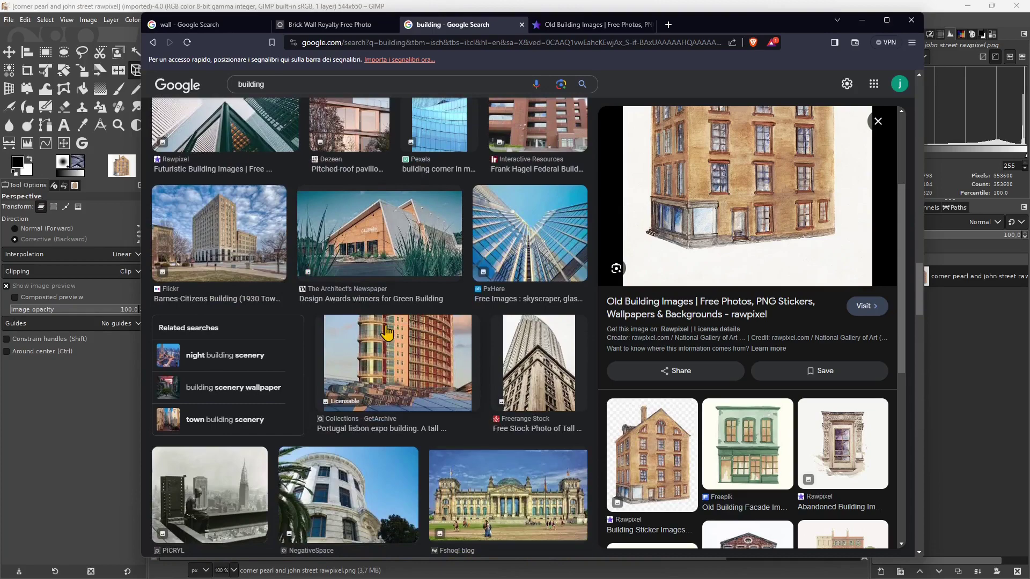
scroll(386, 332, "up", 7)
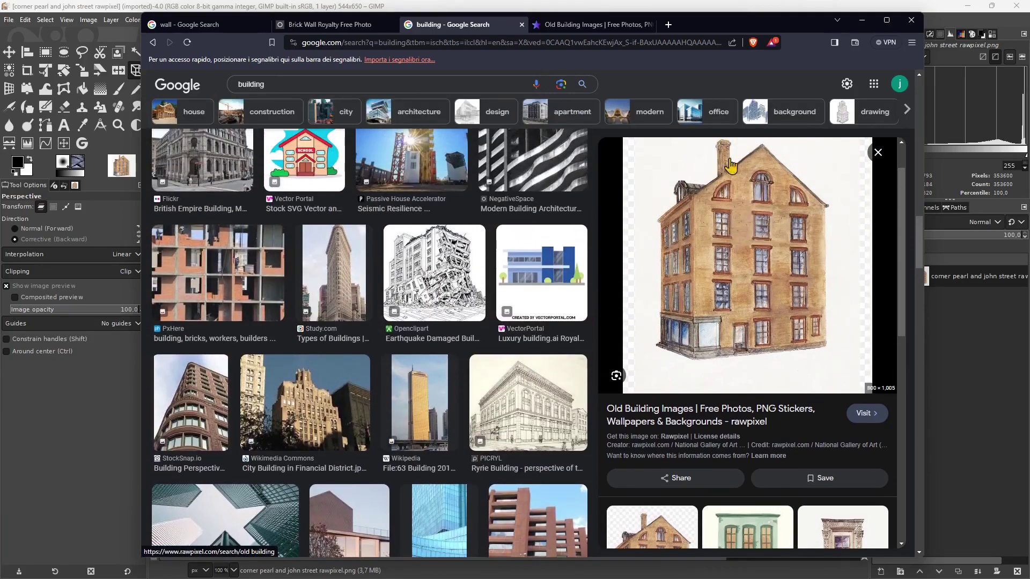
scroll(335, 262, "up", 3)
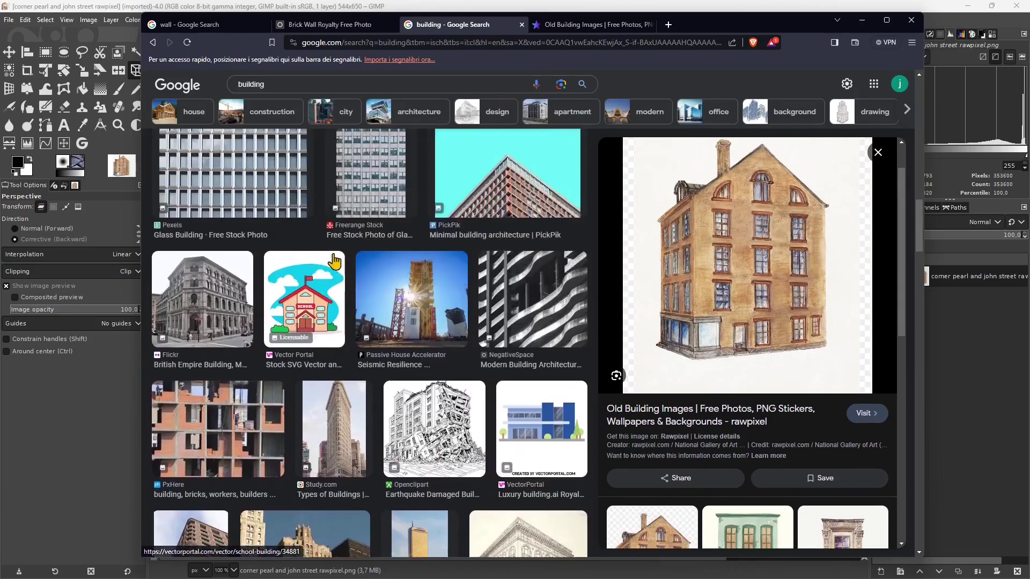
scroll(334, 262, "up", 10)
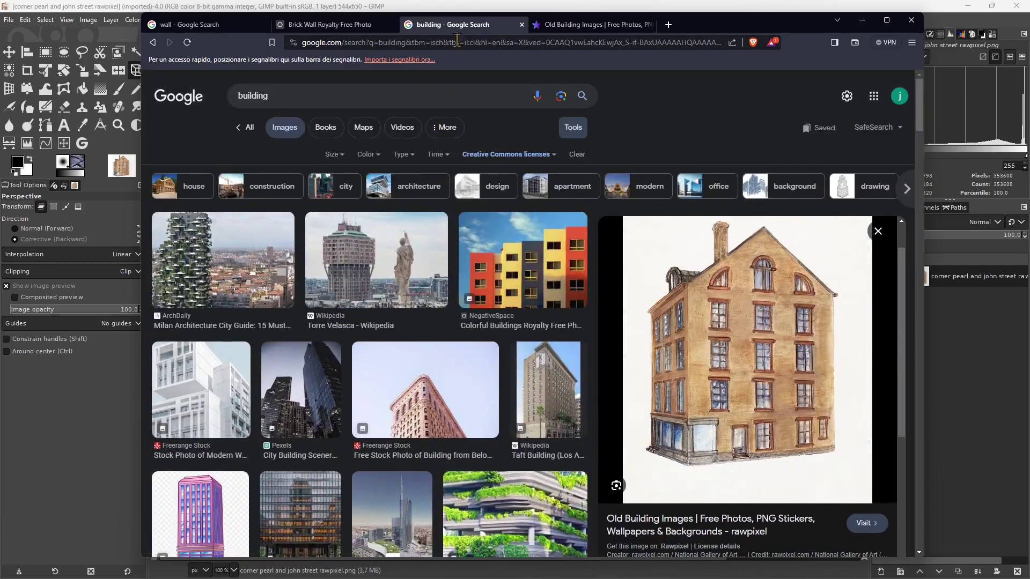
Step: Browse the 'wall' Google Images results showing the angled brick wall photo
left_click(180, 25)
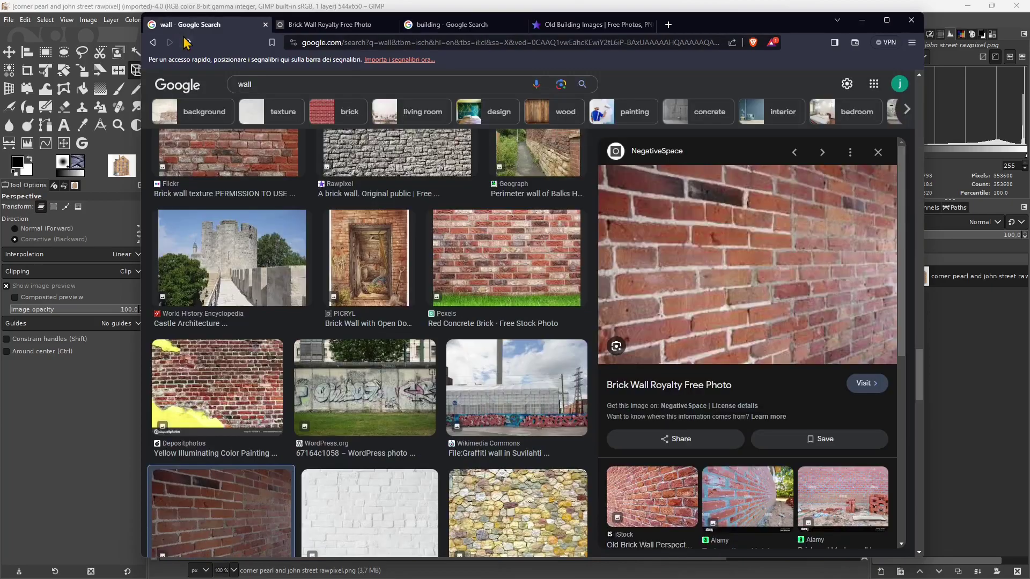
scroll(354, 279, "down", 10)
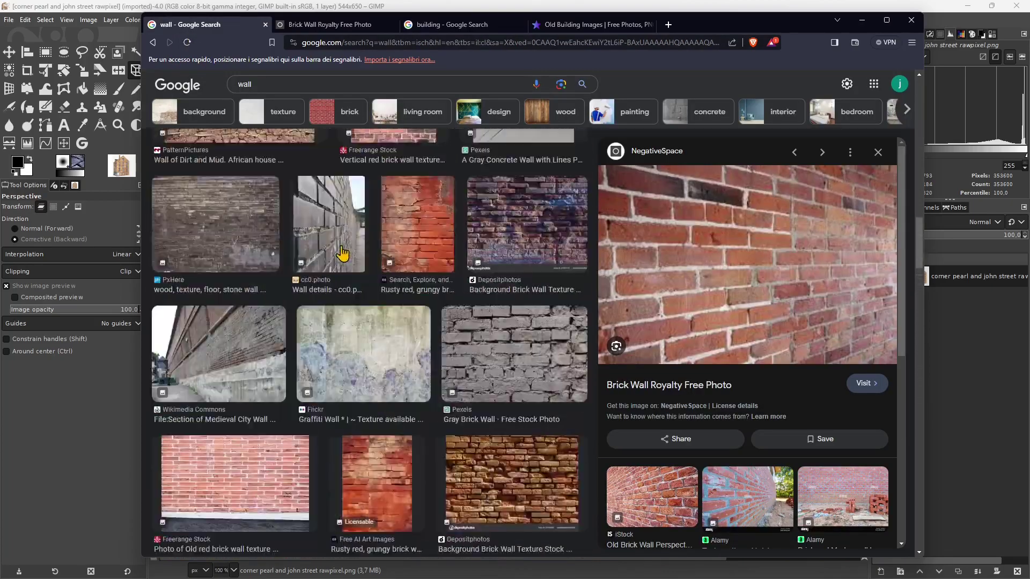
scroll(349, 270, "up", 10)
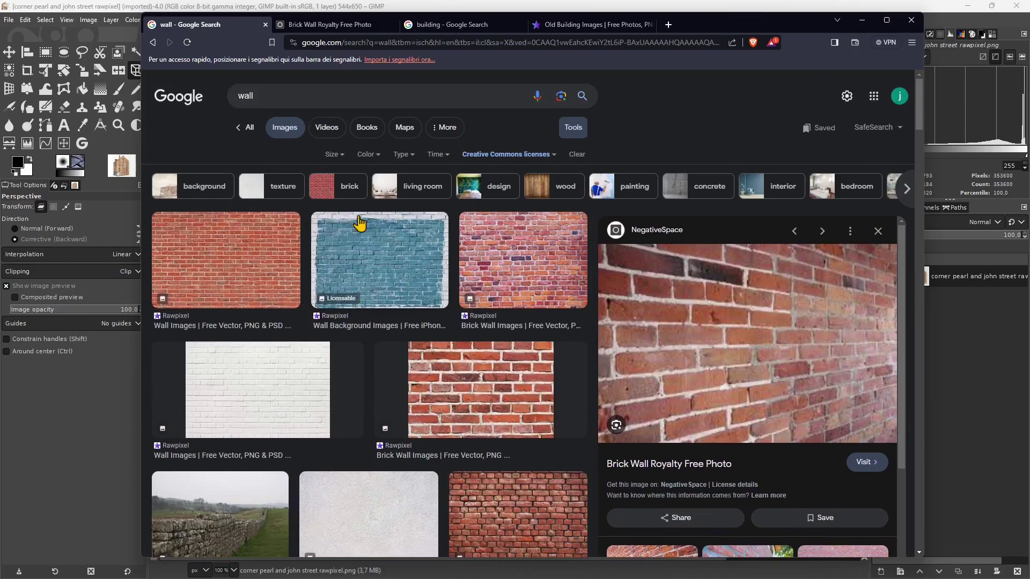
scroll(488, 337, "down", 4)
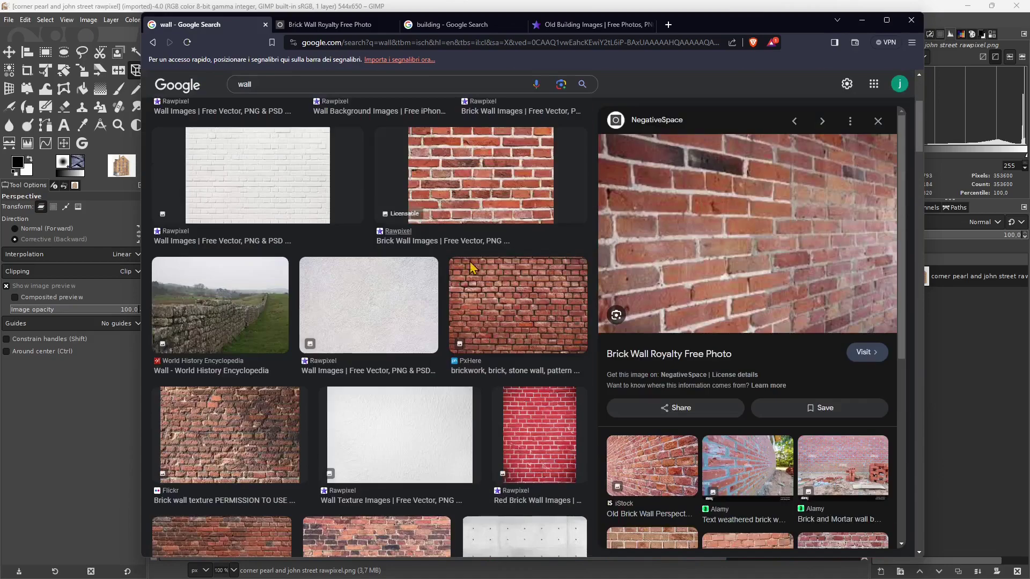
scroll(428, 348, "down", 3)
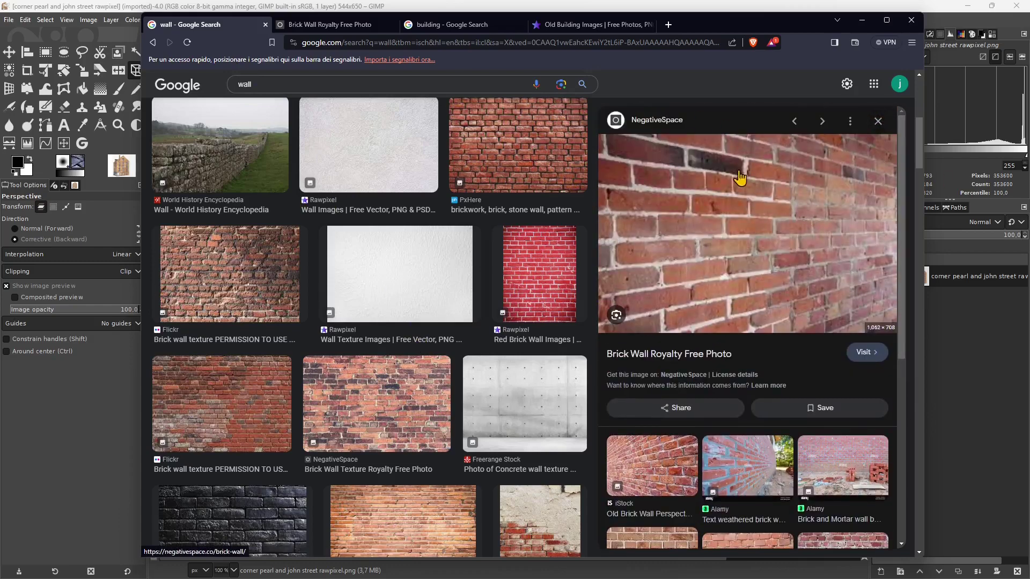
scroll(443, 416, "down", 7)
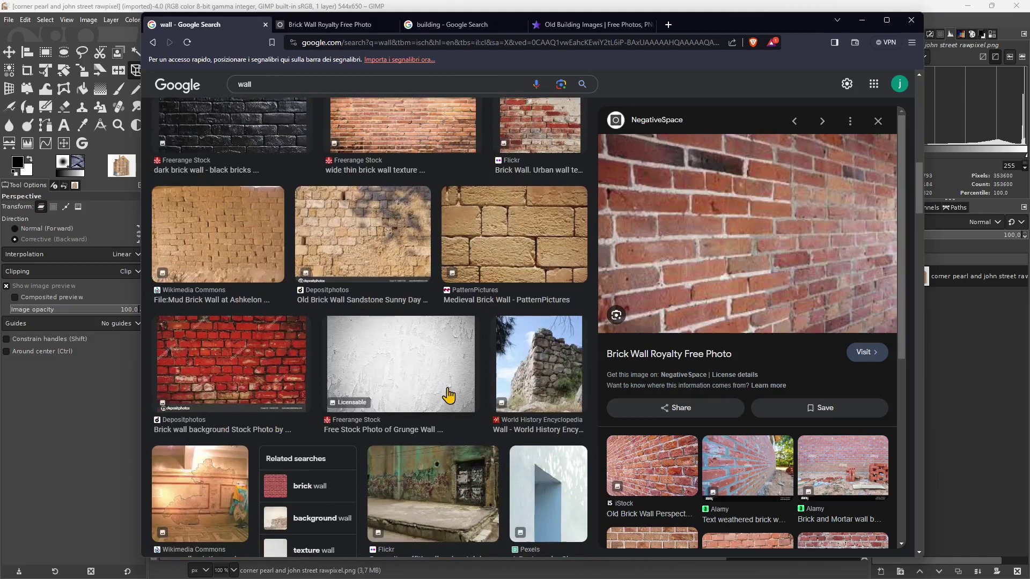
scroll(633, 358, "down", 5)
scroll(410, 356, "down", 6)
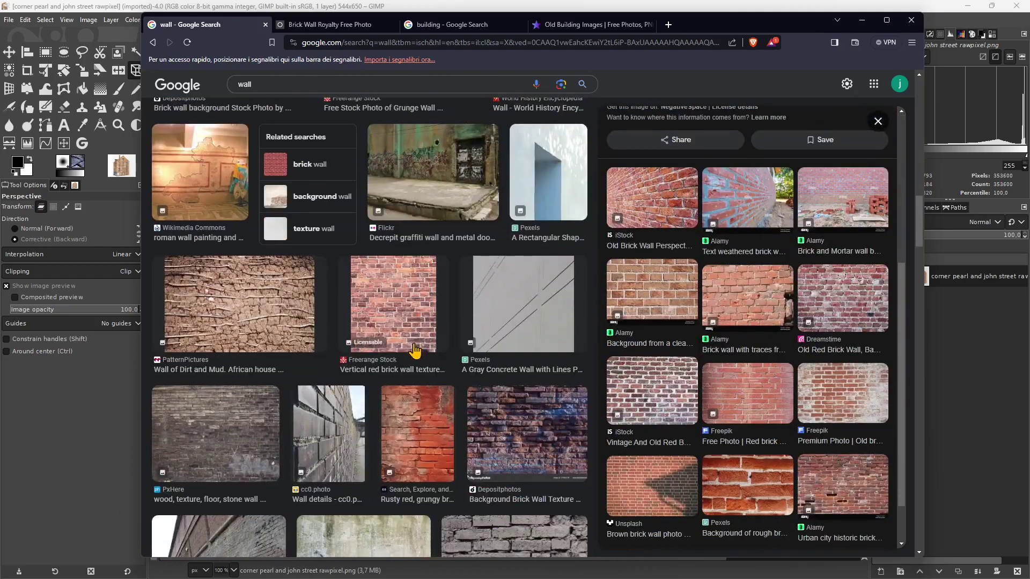
scroll(379, 338, "down", 6)
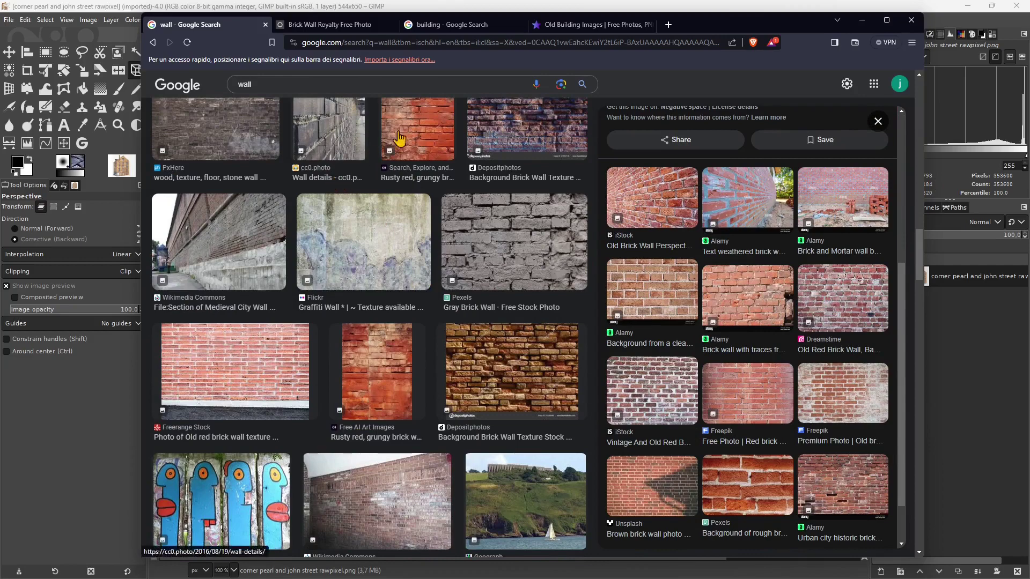
scroll(337, 228, "up", 5)
Step: Verify the CC0 license on the NegativeSpace brick wall page, then minimize the browser
key("ctrl+Tab")
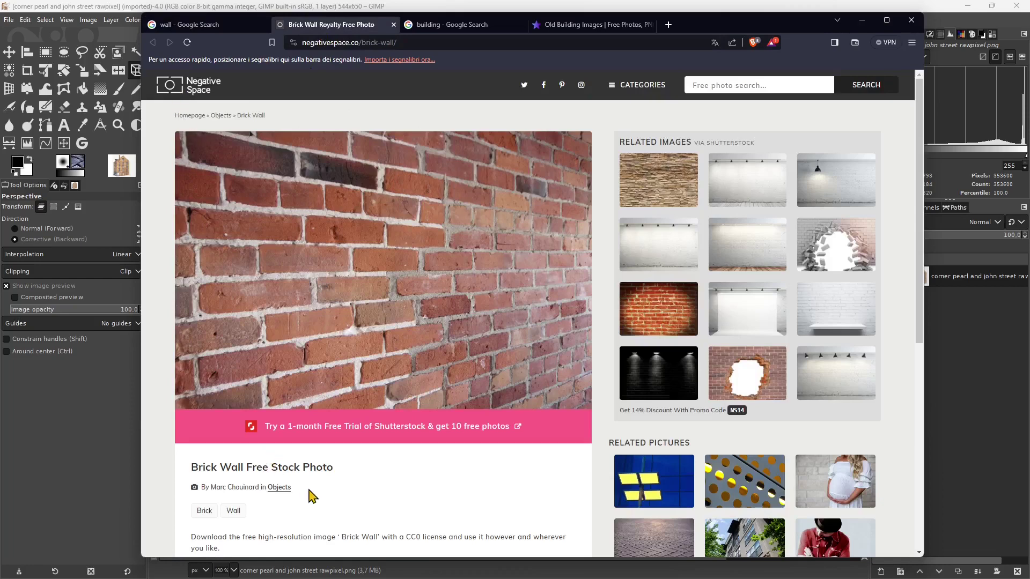
left_click(638, 85)
left_click_drag(407, 538, 485, 538)
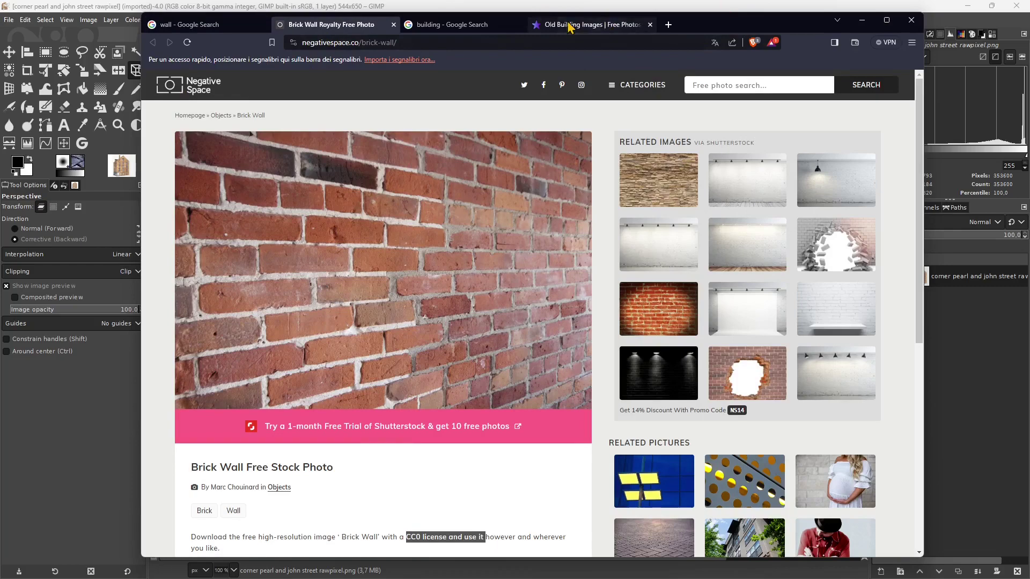
left_click(862, 22)
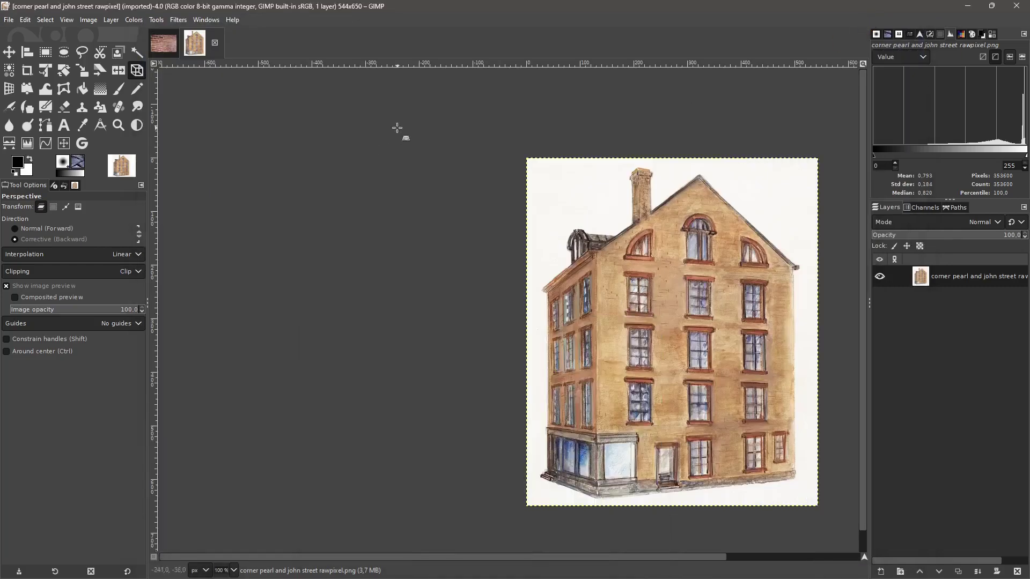
Step: Reset the transform options to defaults and start a Perspective transform on the watercolor building
left_click(128, 572)
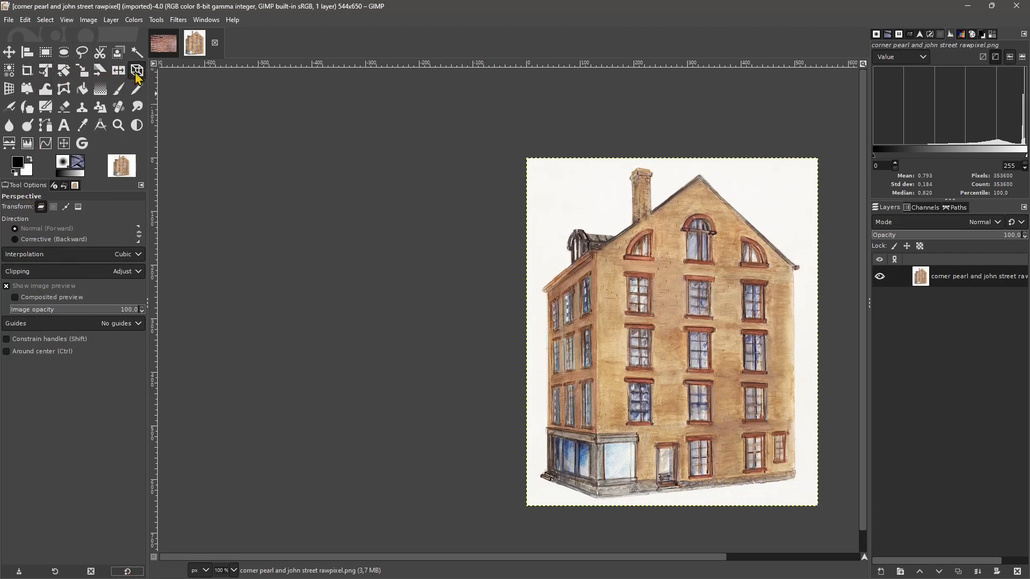
left_click(158, 20)
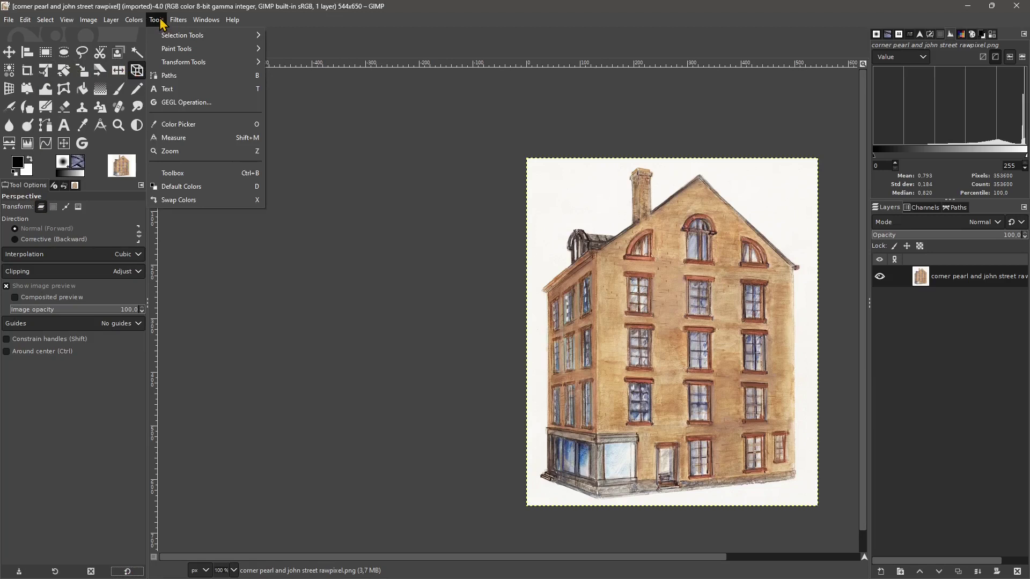
mouse_move(178, 62)
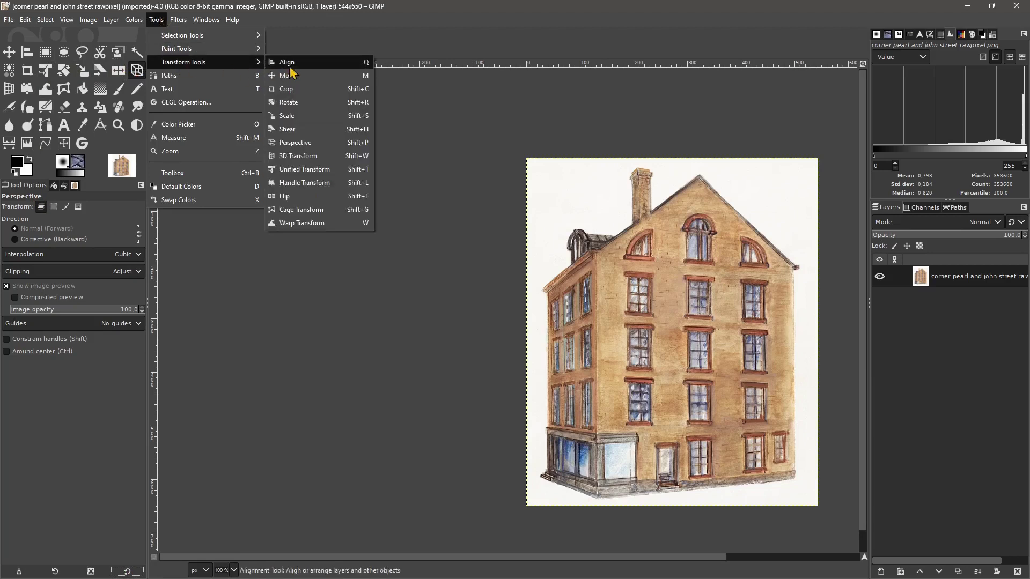
left_click(317, 151)
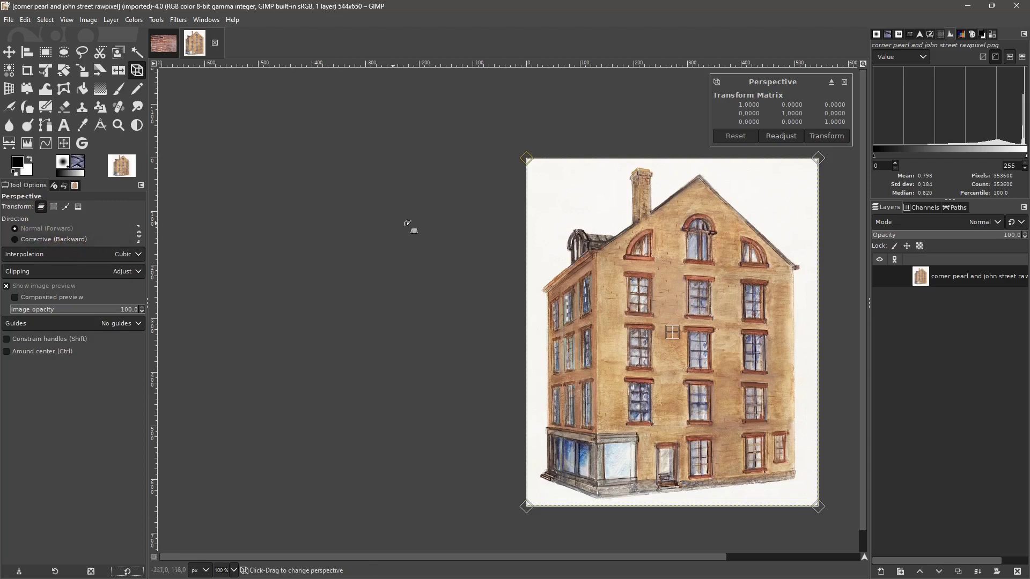
Step: Choose Corrective (Backward) and place the four handles on the front facade's corners
left_click(54, 240)
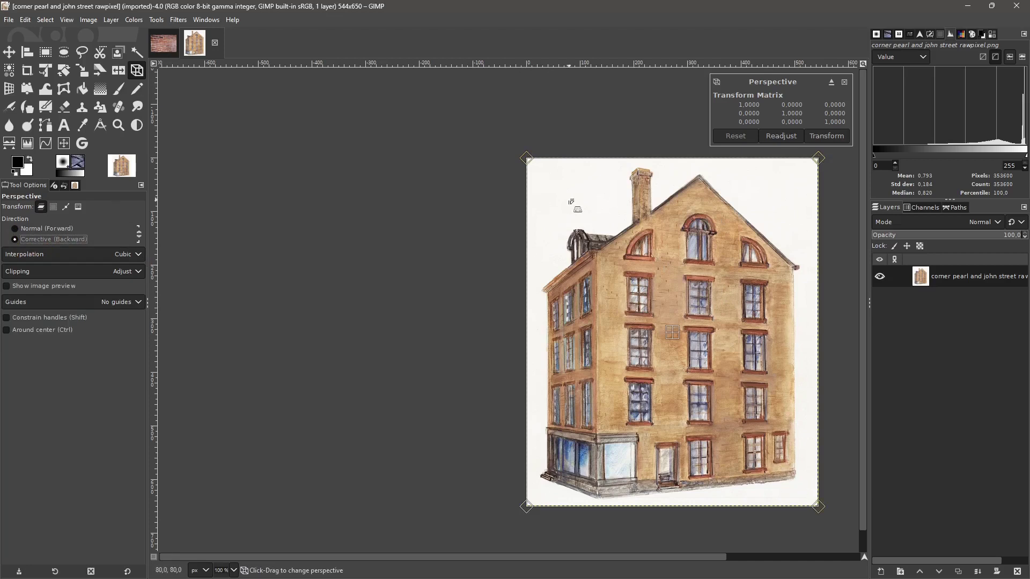
left_click_drag(529, 158, 597, 255)
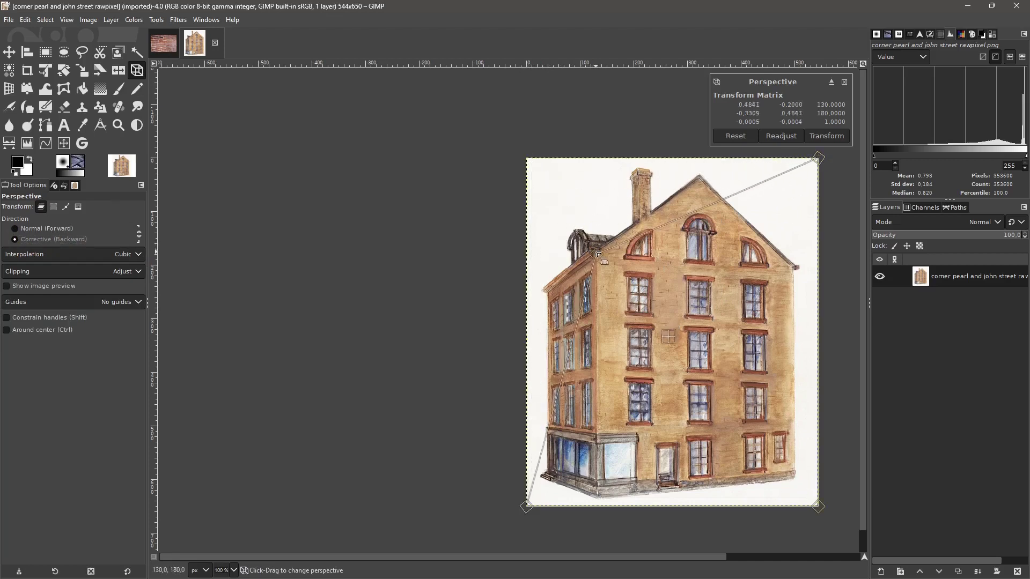
left_click_drag(811, 164, 797, 265)
left_click_drag(819, 504, 794, 477)
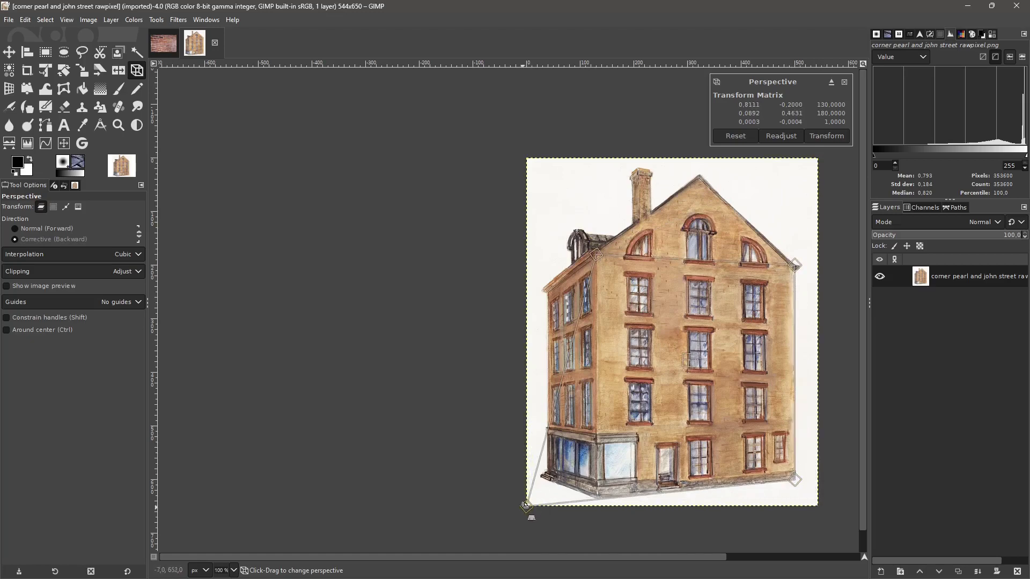
left_click_drag(525, 505, 595, 494)
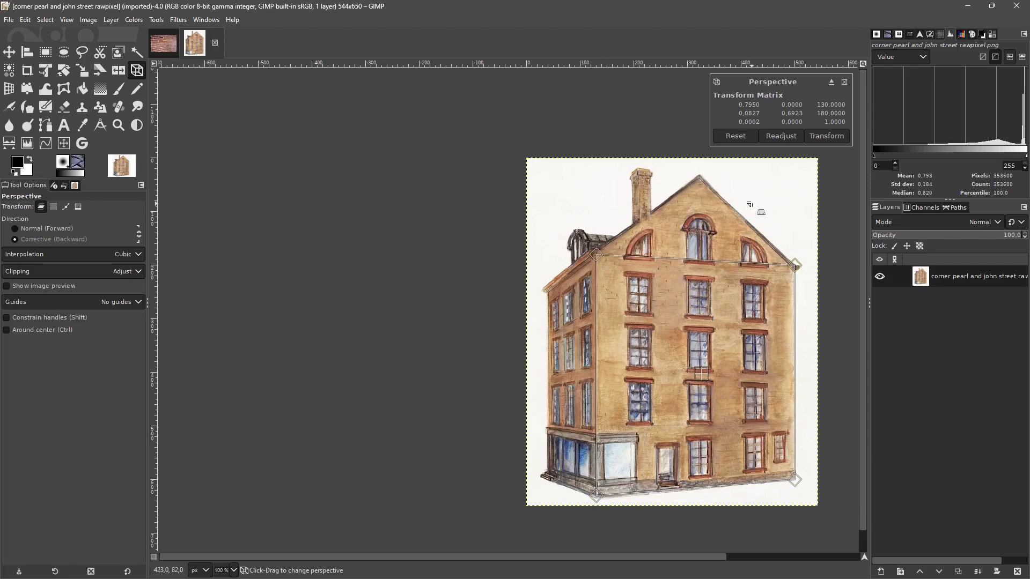
Step: Enable Show image preview, compare each Clipping option, and settle on Clip
left_click(8, 288)
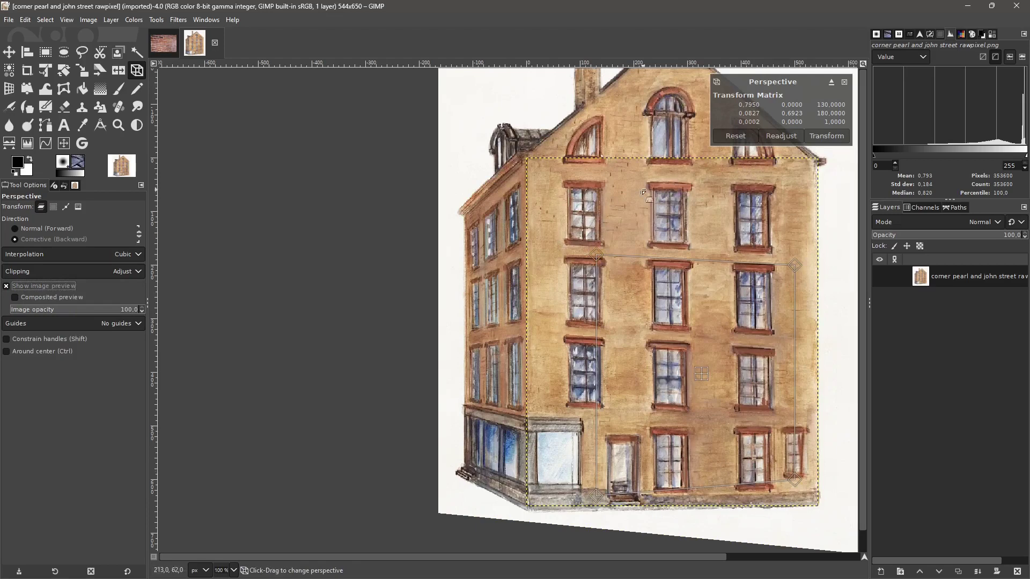
scroll(356, 341, "down", 1)
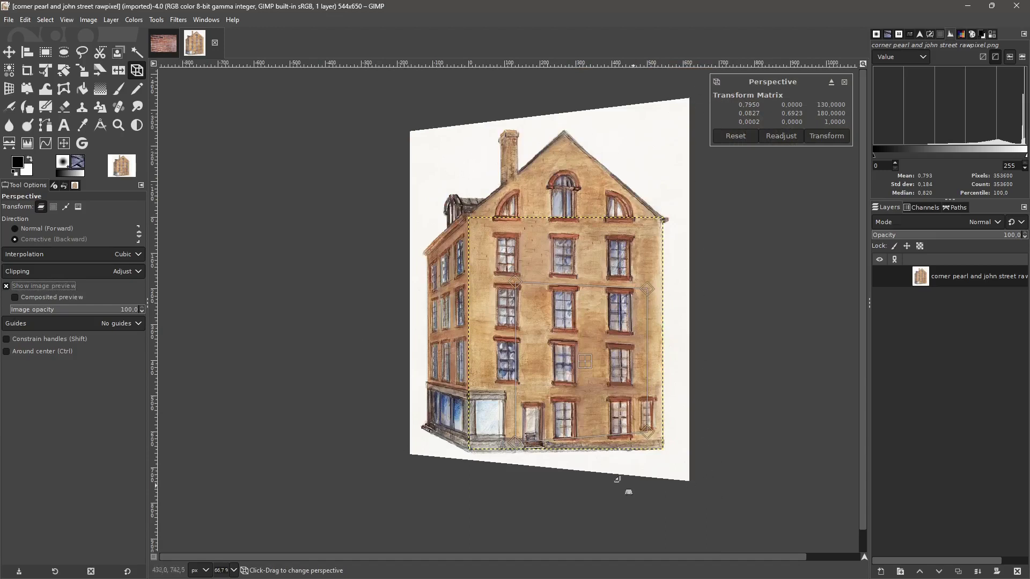
left_click(33, 274)
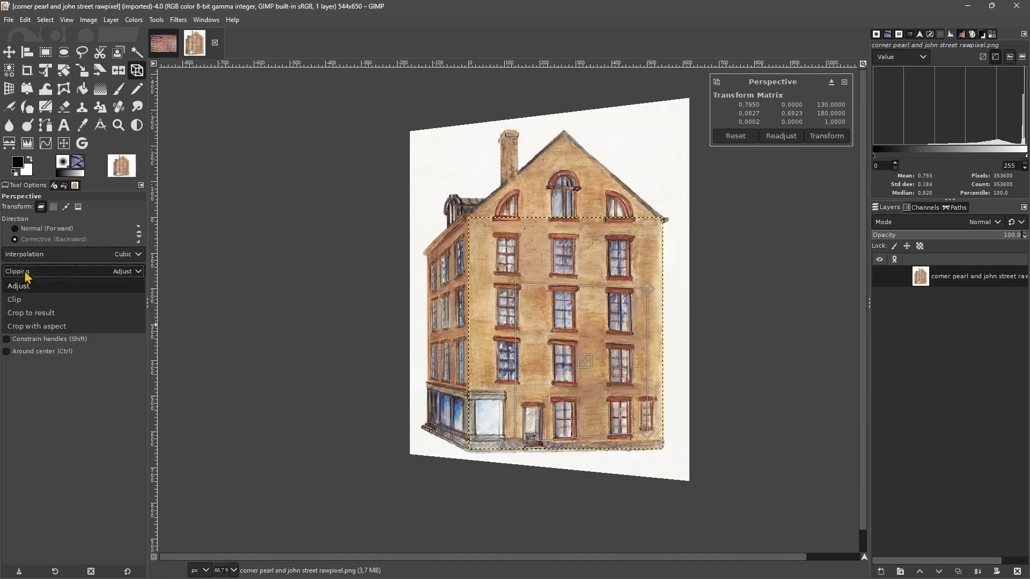
left_click(16, 300)
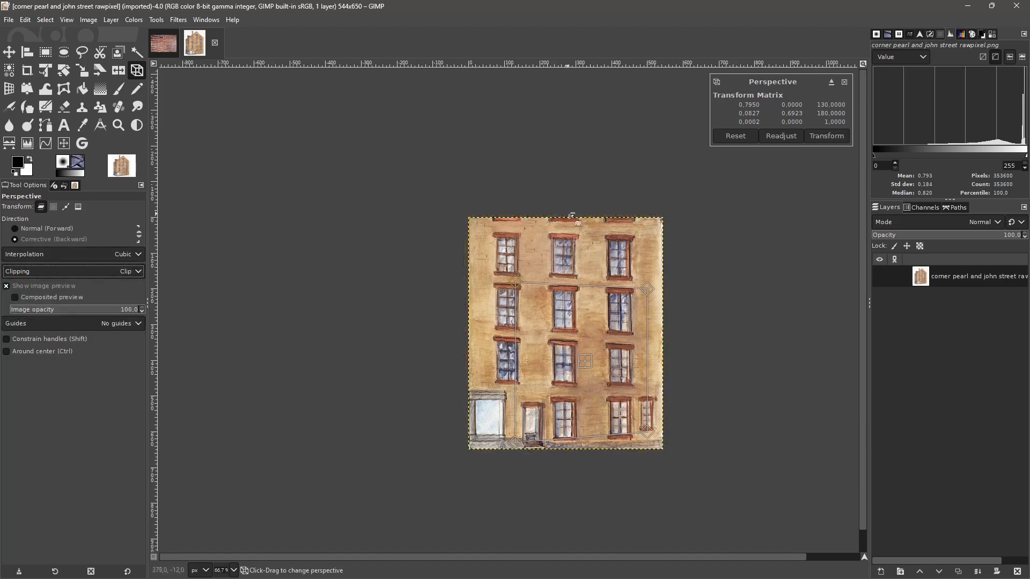
left_click(40, 271)
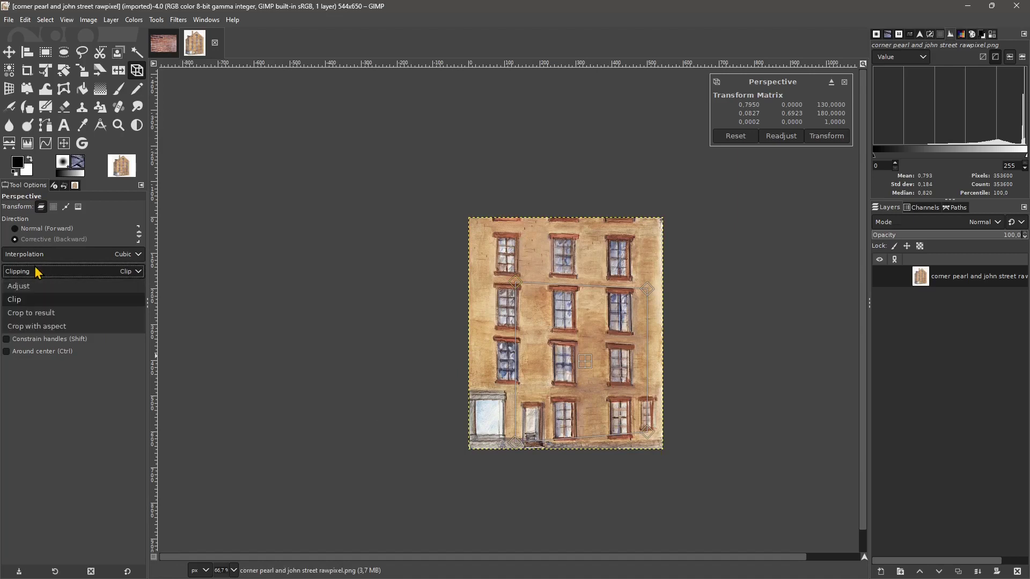
left_click(41, 314)
left_click(60, 272)
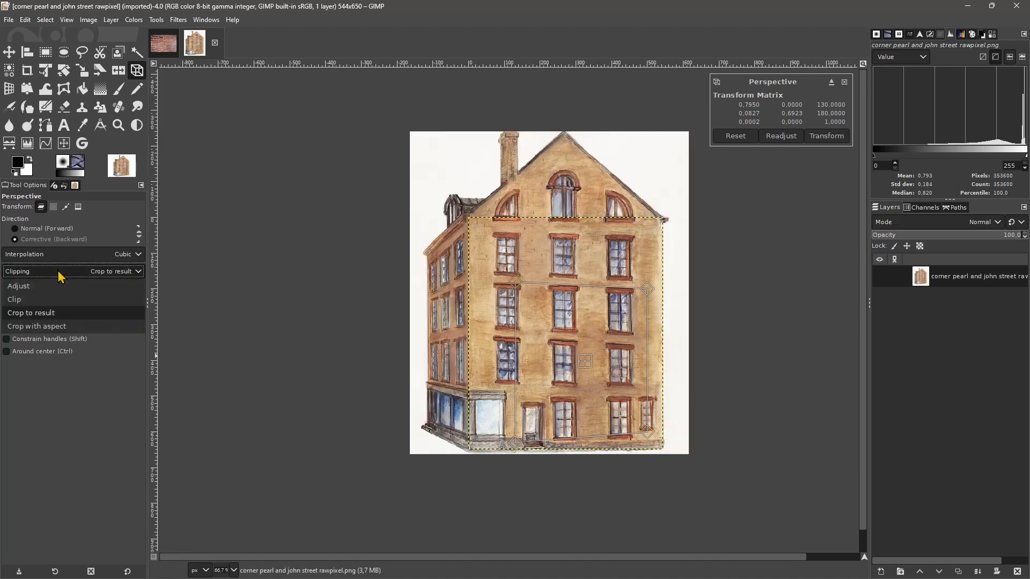
left_click(42, 327)
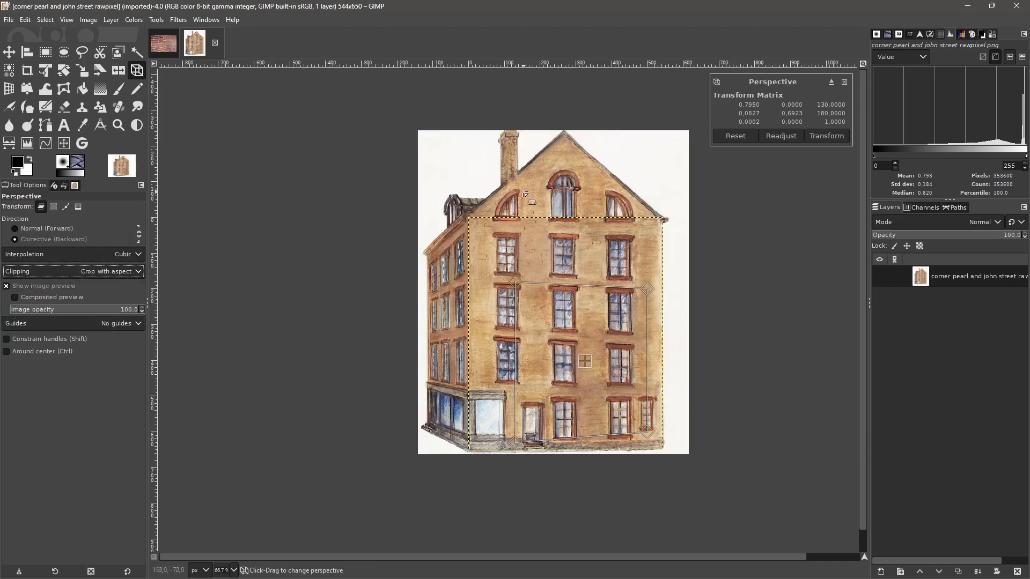
left_click(22, 273)
left_click(14, 300)
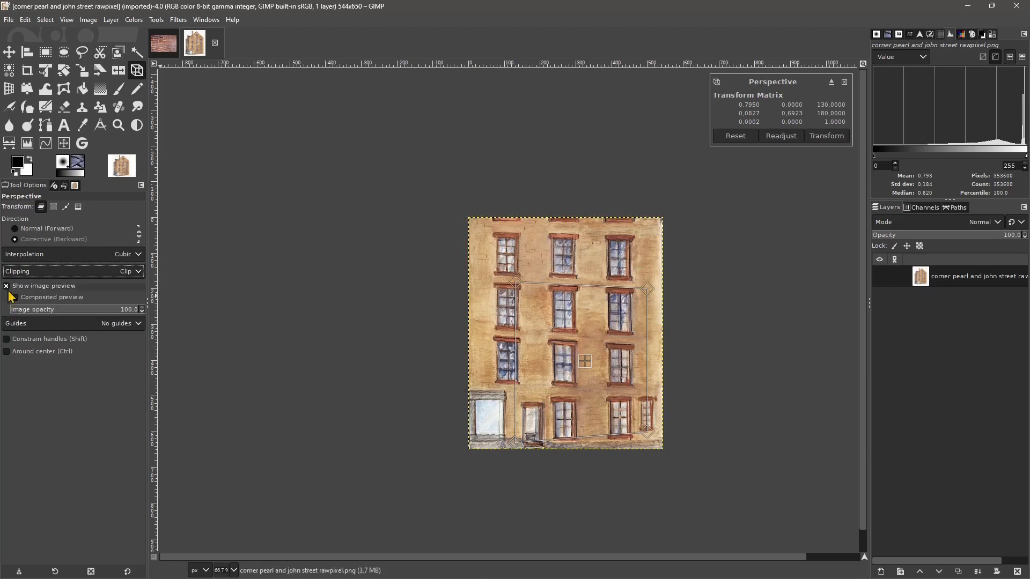
Step: With the preview hidden, raise both top facade corners toward the image's top edge
left_click(6, 289)
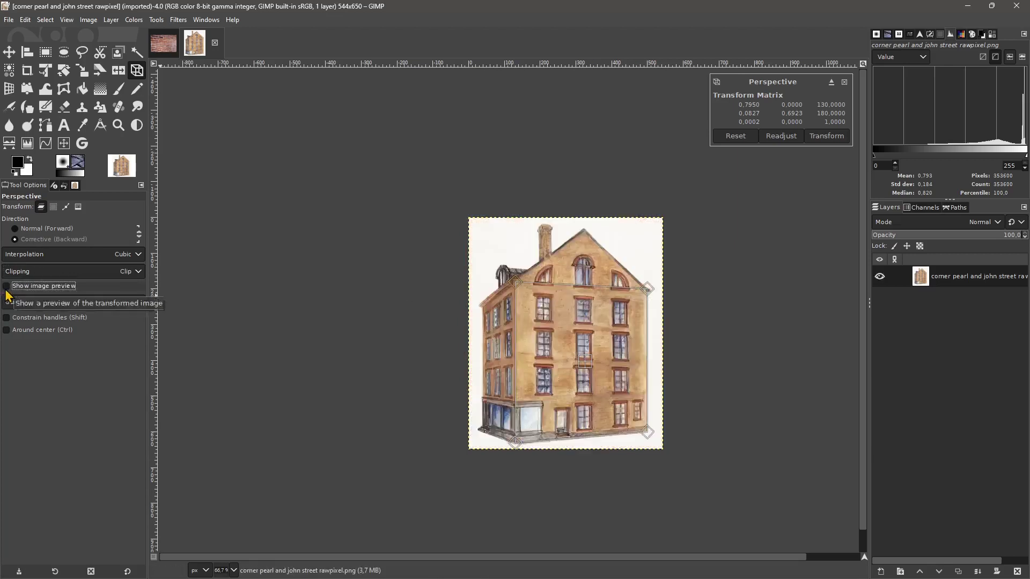
double_click(7, 289)
left_click_drag(516, 283, 522, 221)
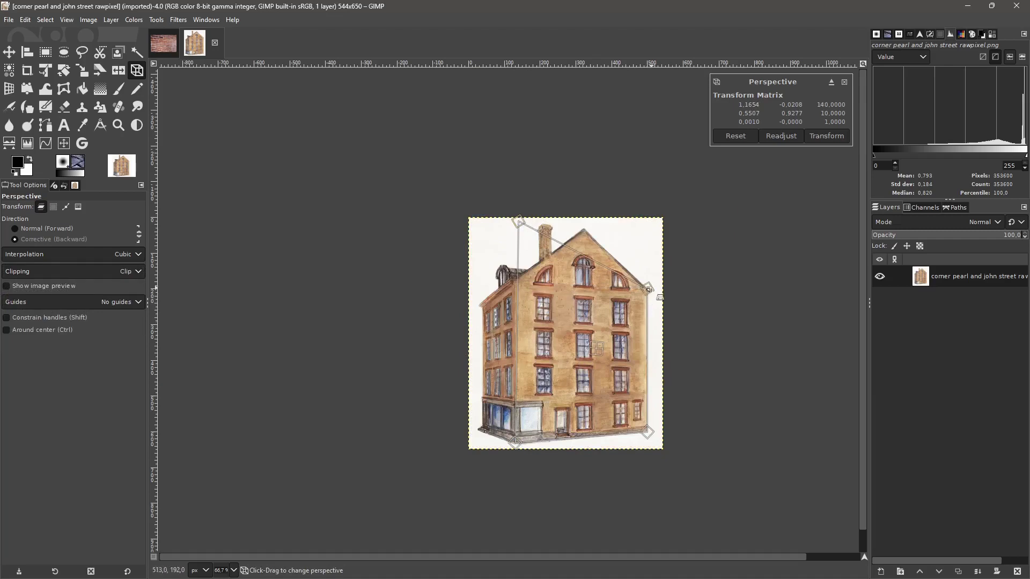
left_click_drag(647, 290, 649, 222)
left_click_drag(649, 218, 650, 225)
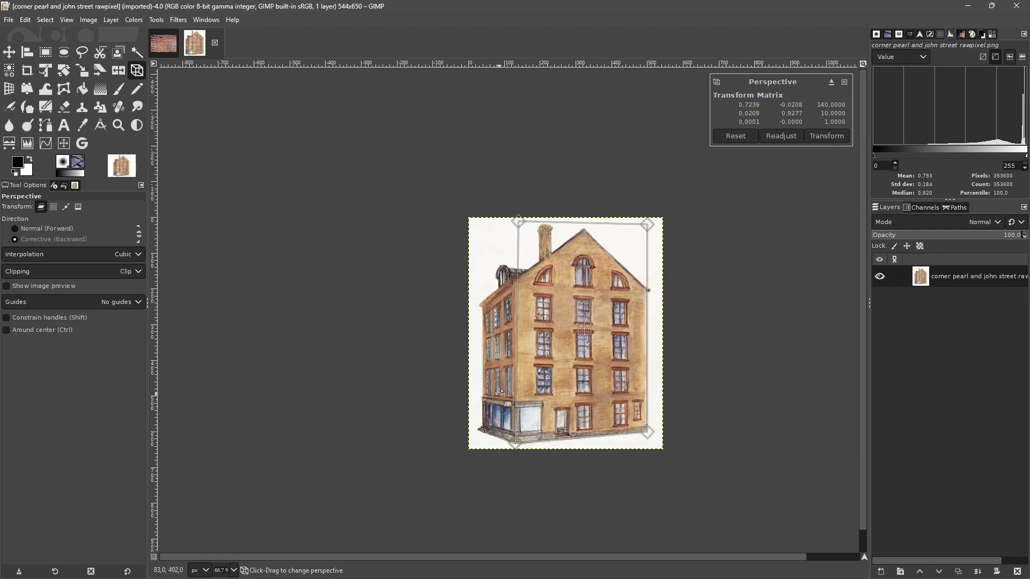
Step: Fine-tune the top corners with the preview showing and apply the perspective Transform
left_click(26, 286)
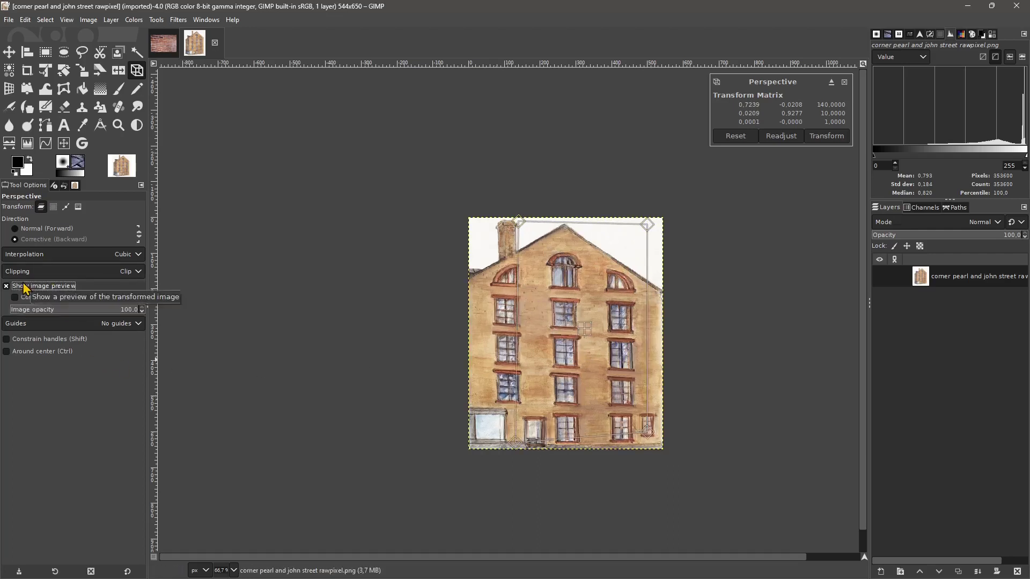
left_click_drag(648, 226, 643, 238)
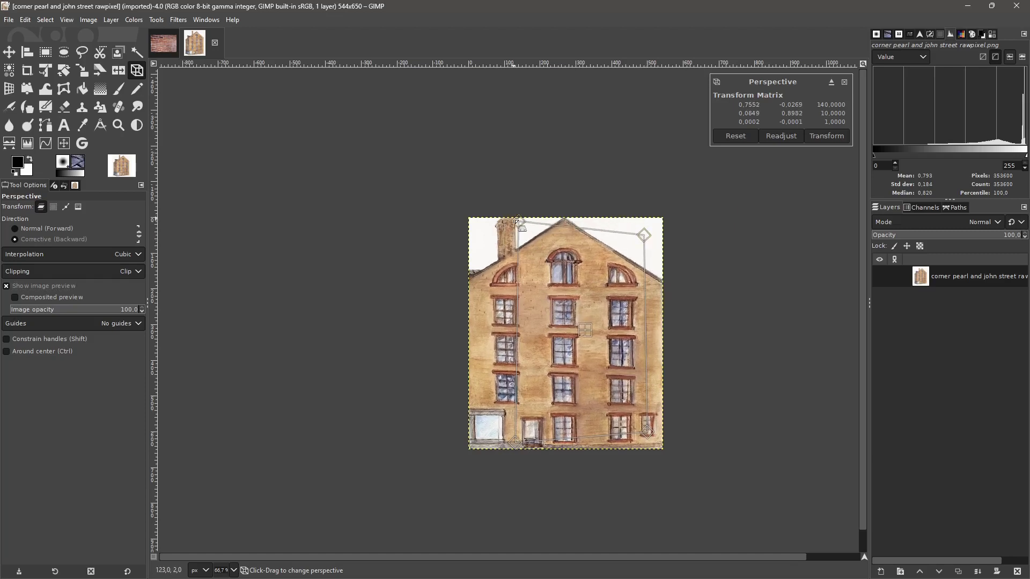
left_click_drag(518, 220, 518, 216)
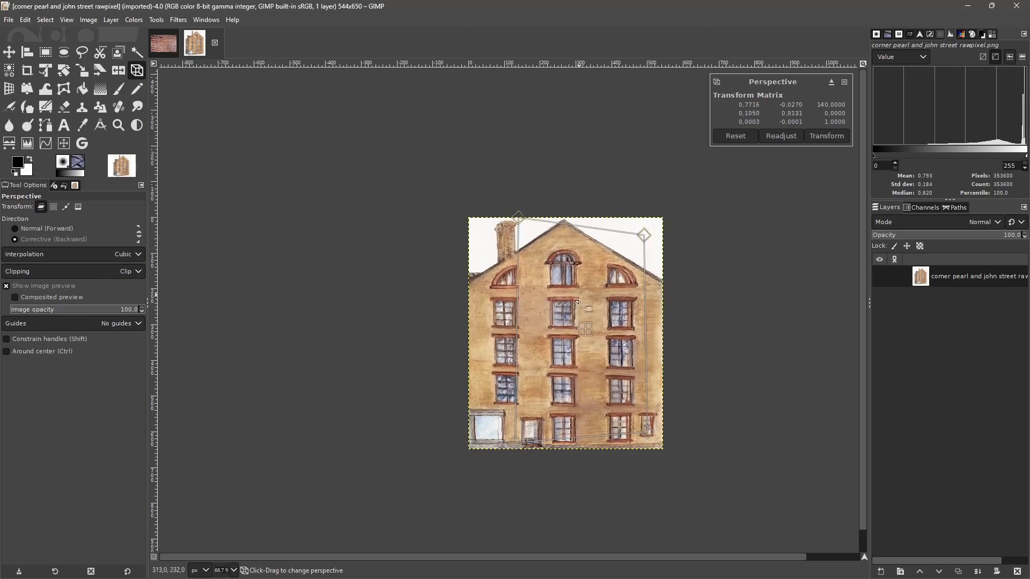
left_click(826, 136)
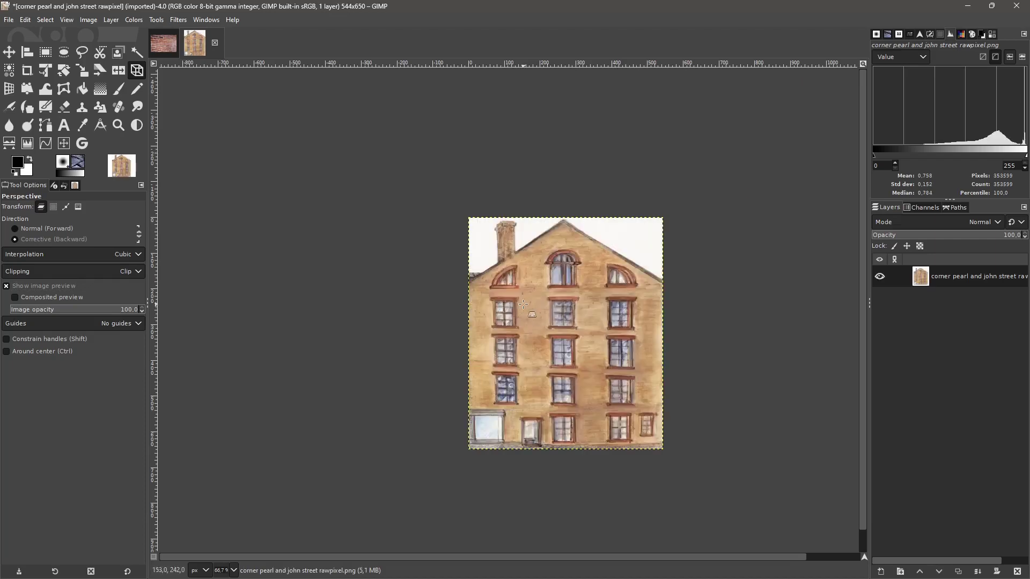
Step: On the brickwall image, keep Clipping at Clip and start a Perspective, moving the top-left corner inward
left_click(164, 43)
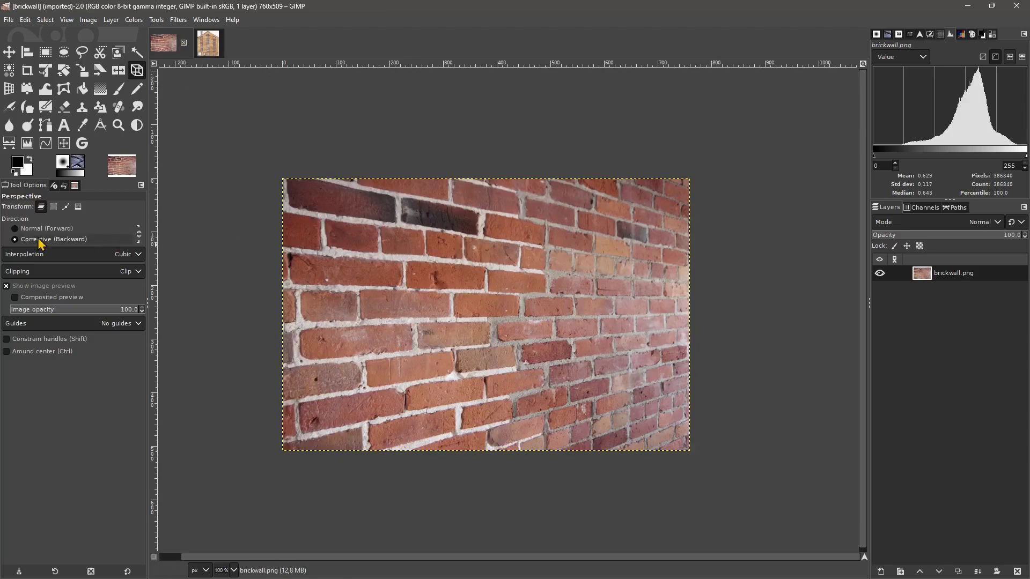
left_click(33, 278)
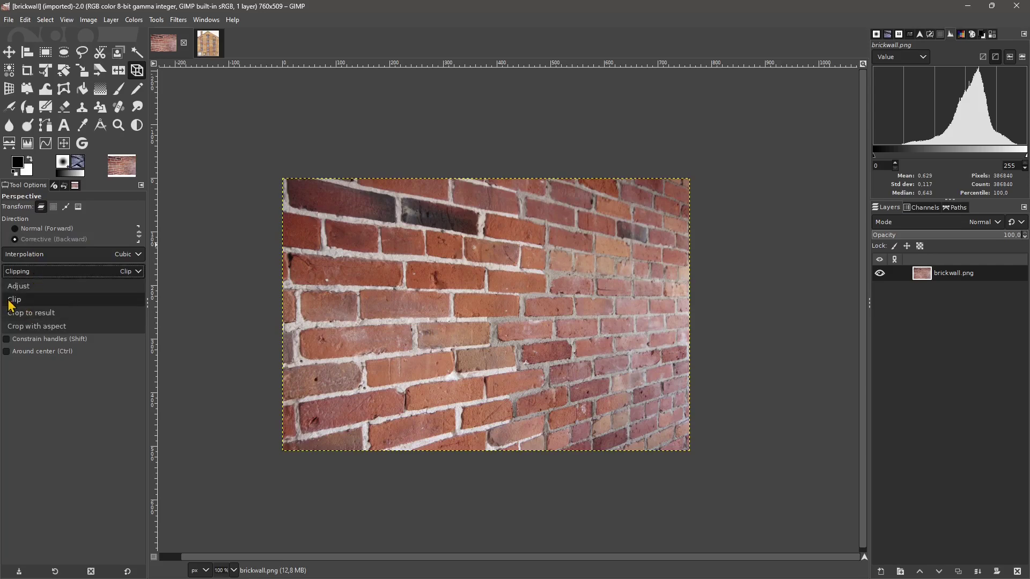
left_click(12, 301)
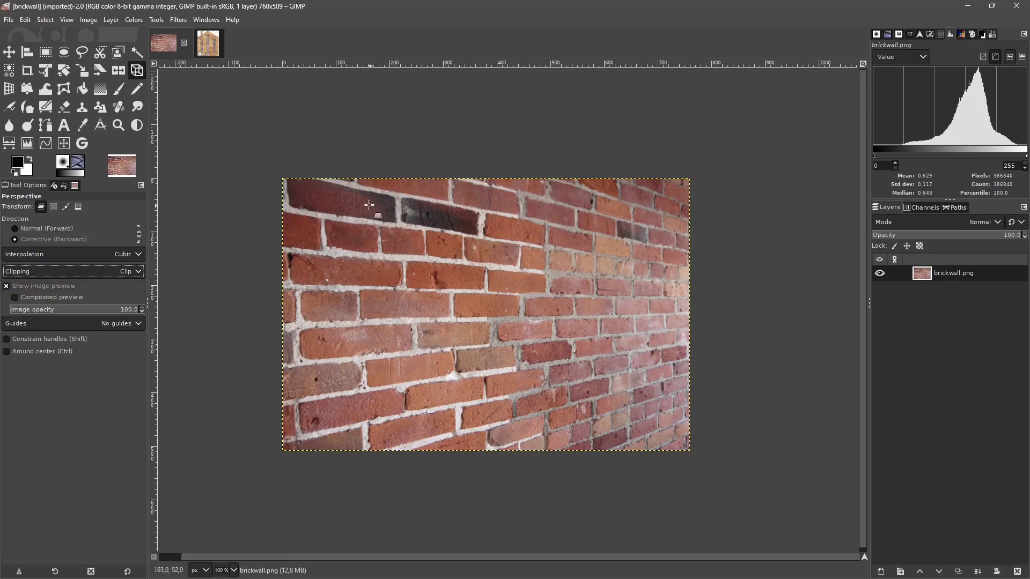
left_click_drag(355, 180, 358, 181)
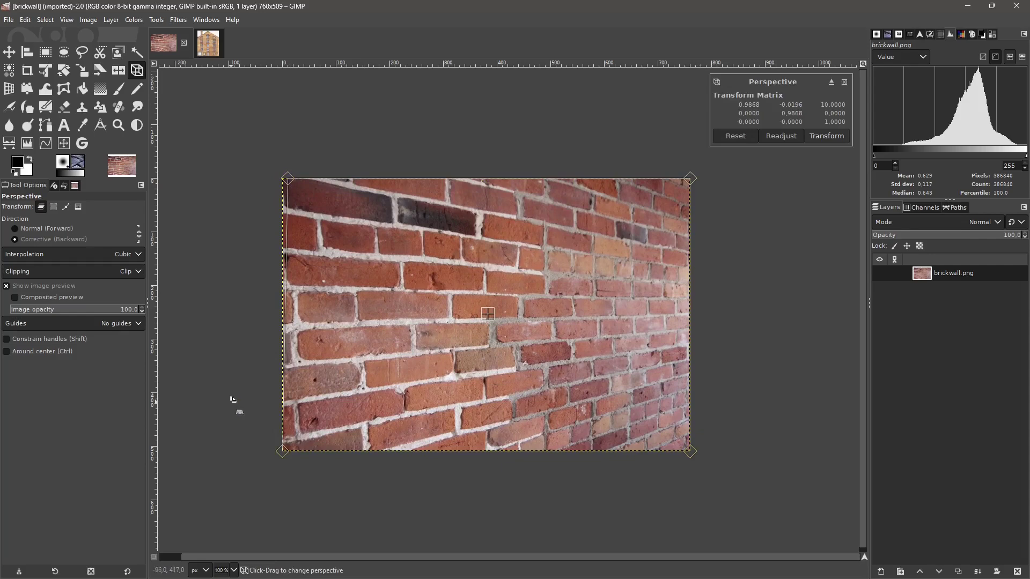
left_click_drag(284, 179, 345, 191)
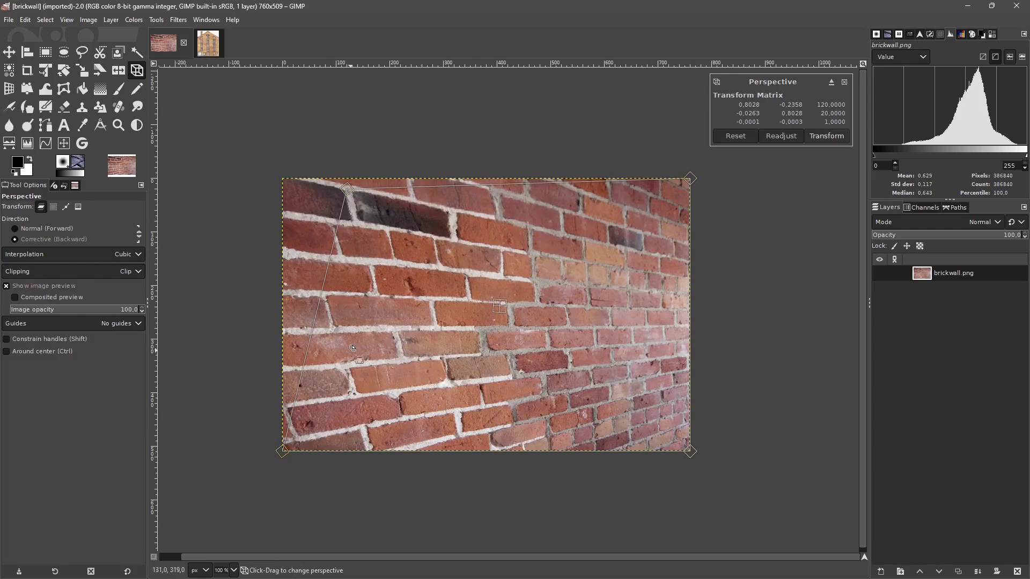
Step: Hide the preview and place all four corners on brick-row corners, raising the bottom-right
left_click(6, 287)
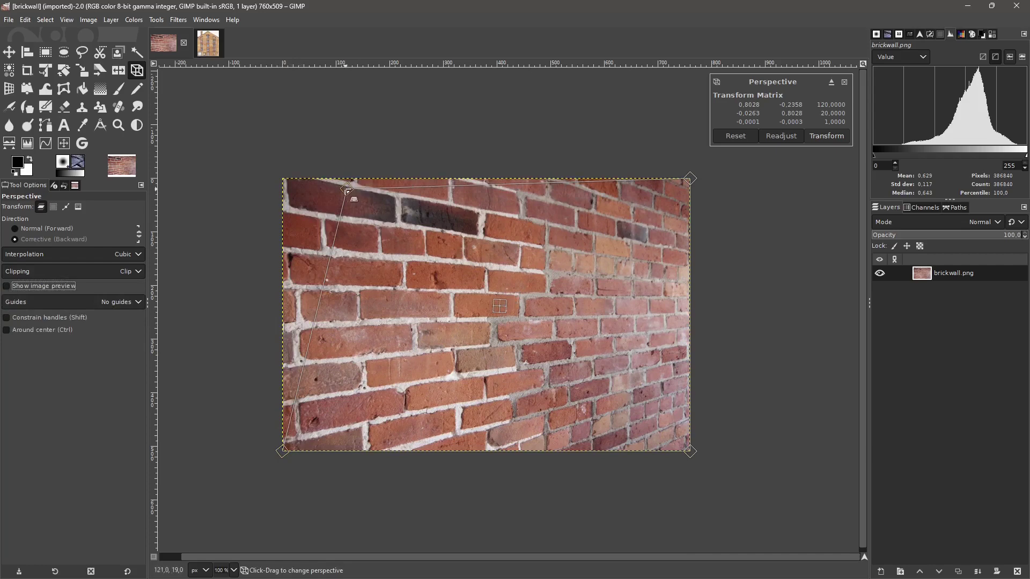
left_click_drag(351, 189, 337, 235)
left_click_drag(283, 451, 365, 444)
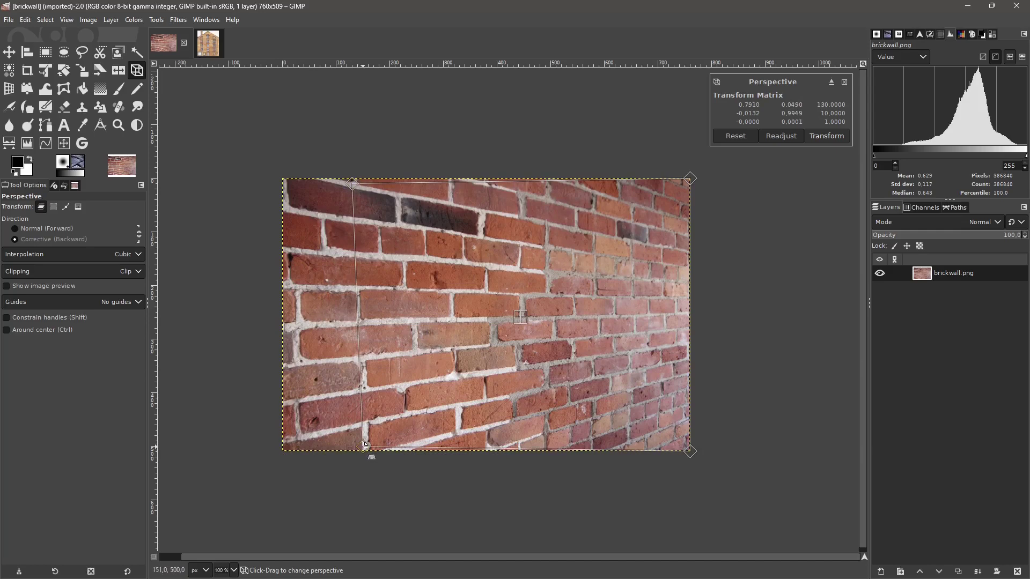
left_click_drag(690, 450, 588, 449)
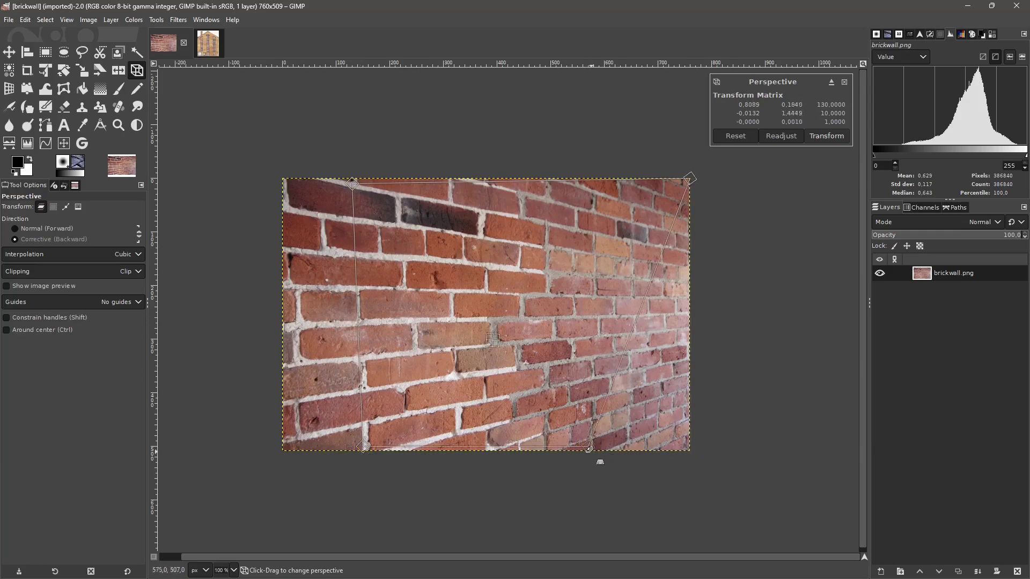
left_click_drag(687, 182, 592, 237)
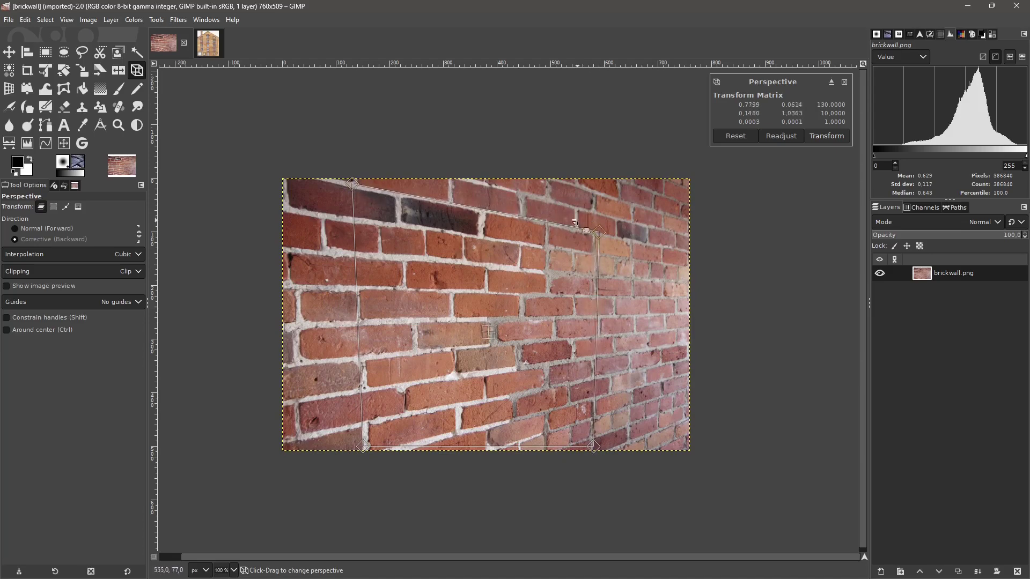
left_click_drag(593, 446, 593, 395)
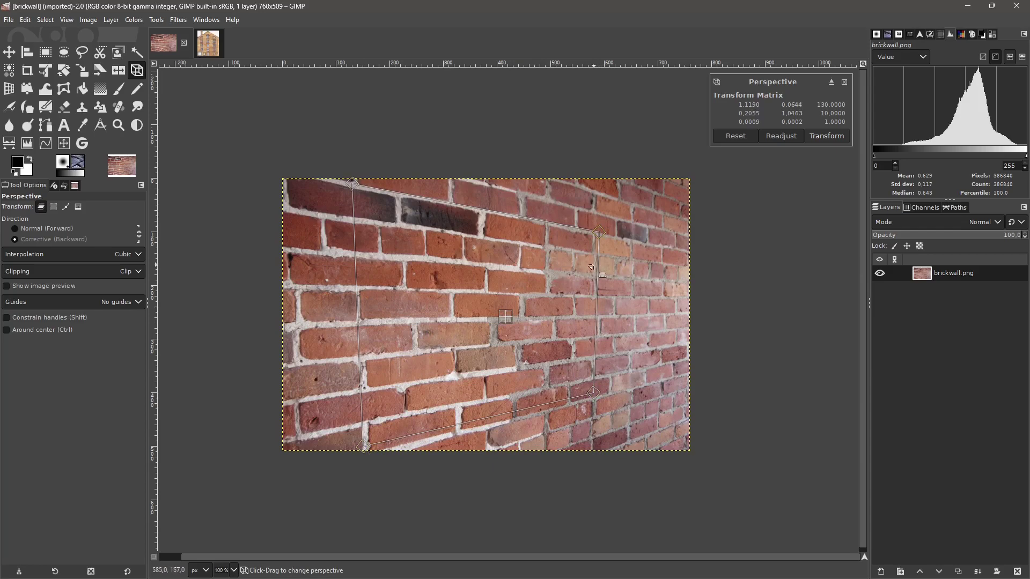
Step: Show the straightened preview and commit the brick wall's perspective correction
left_click(7, 286)
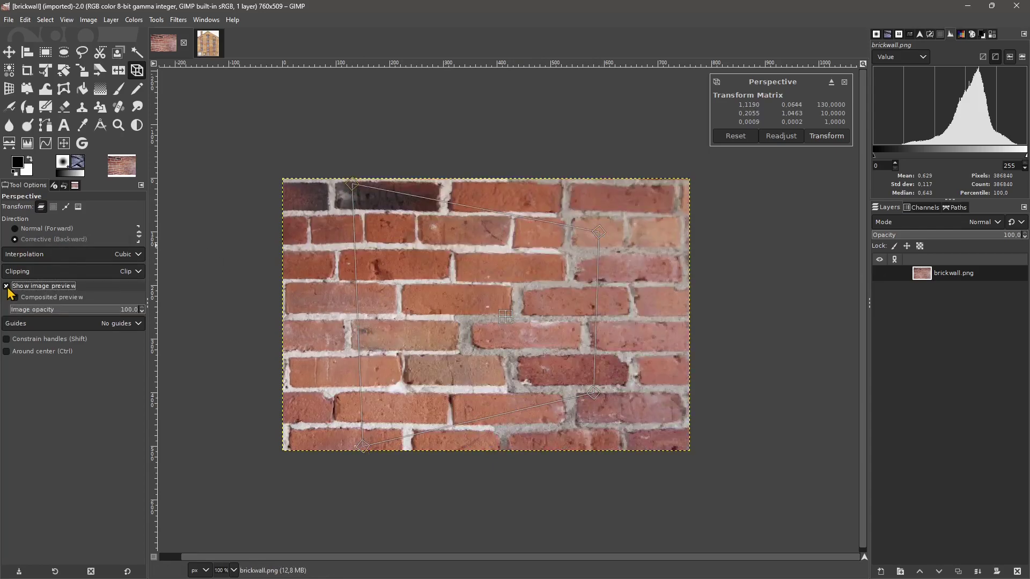
key("Return")
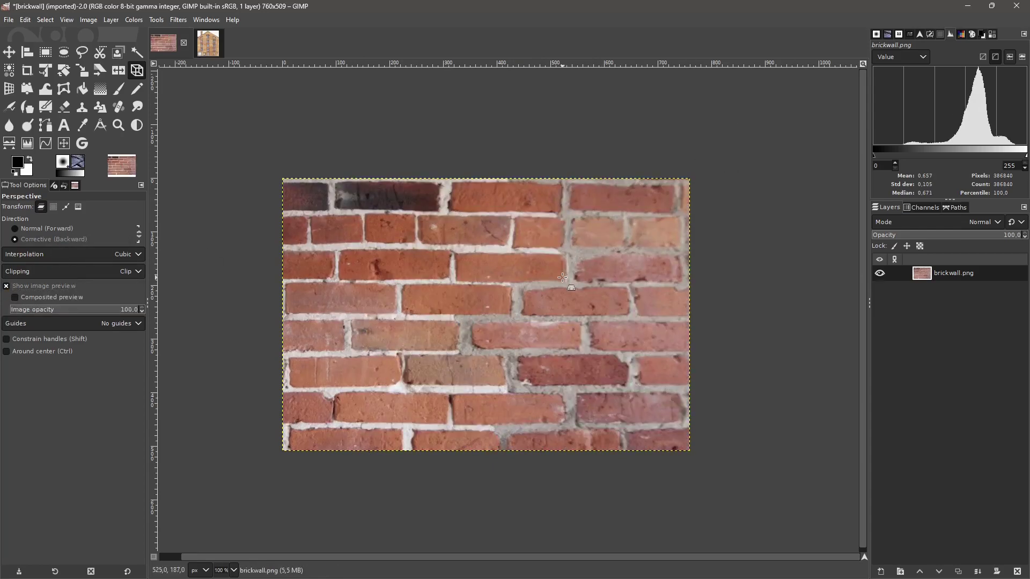